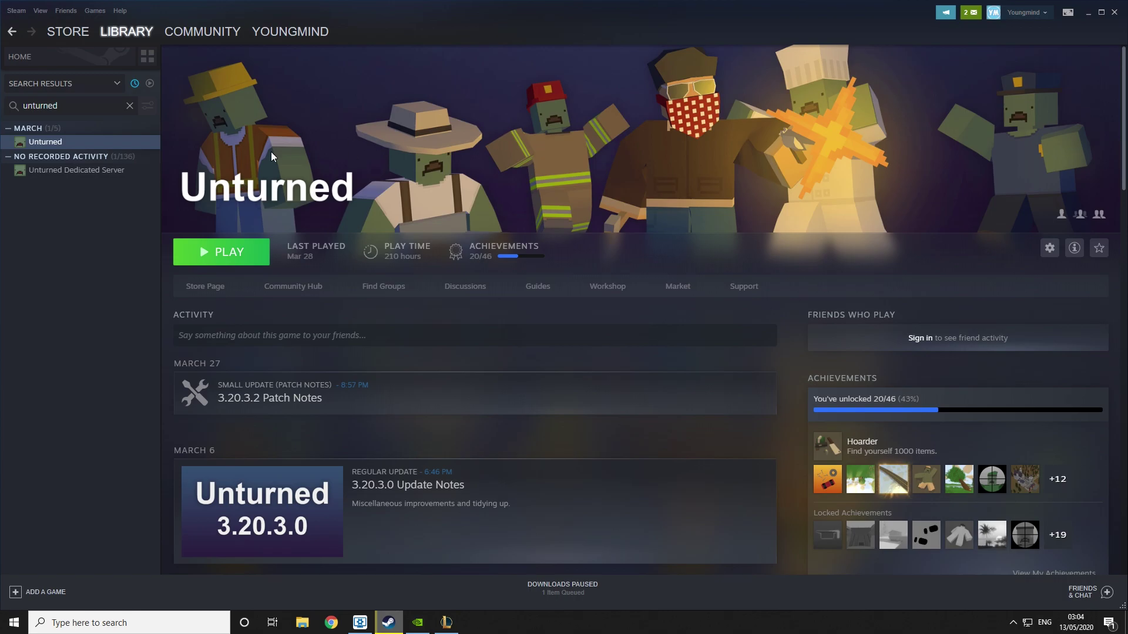
# Open Unturned's install folder through its Steam Properties > Local Files > Browse Local Files
pyautogui.rightClick(118, 148)
pyautogui.click(135, 224)
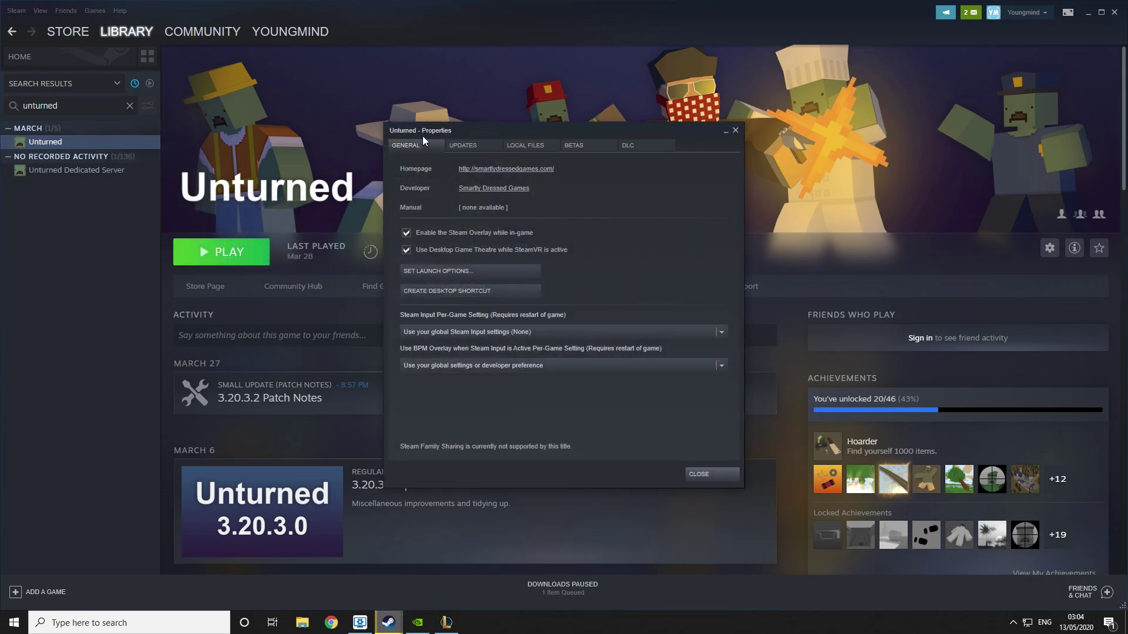
pyautogui.click(508, 146)
pyautogui.click(469, 192)
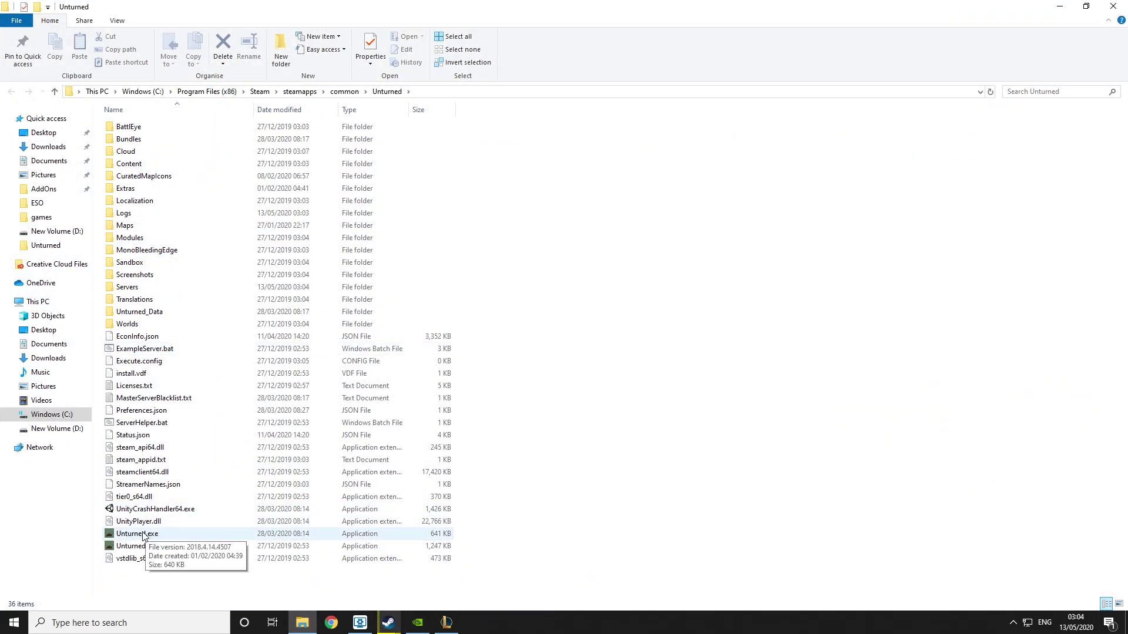
# Create a shortcut to Unturned.exe in the game folder
pyautogui.click(123, 23)
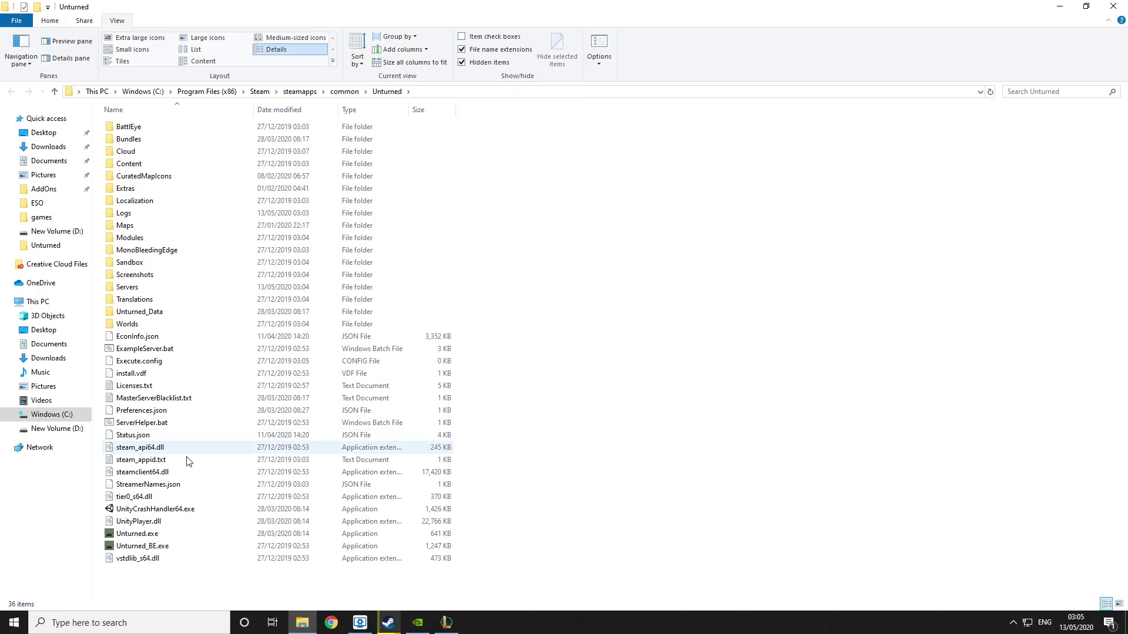
pyautogui.click(128, 537)
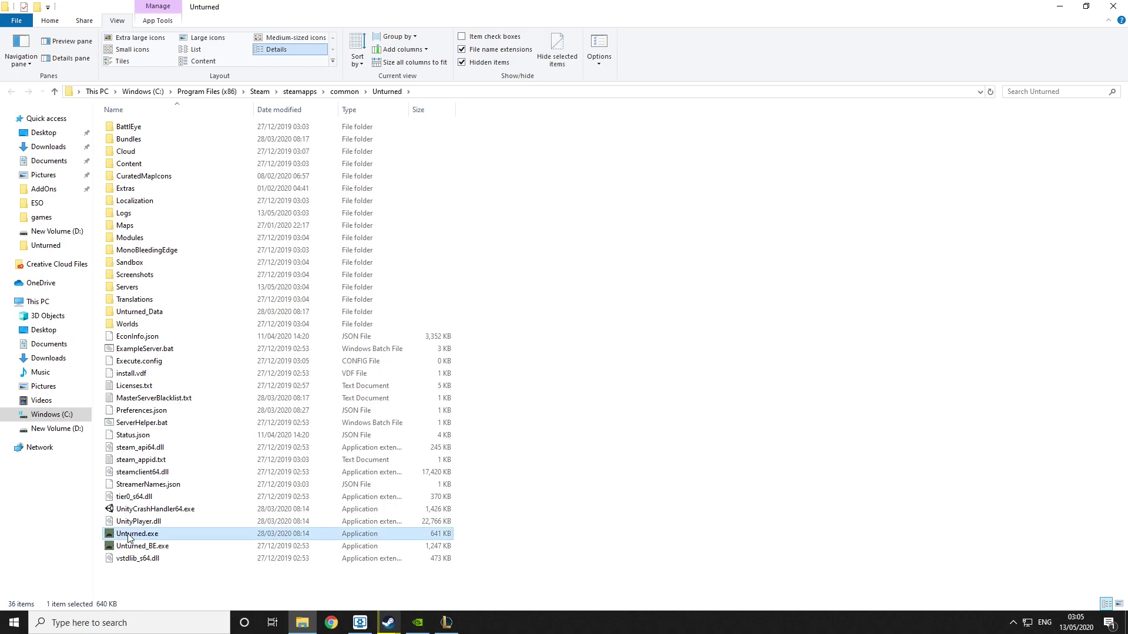
pyautogui.rightClick(128, 538)
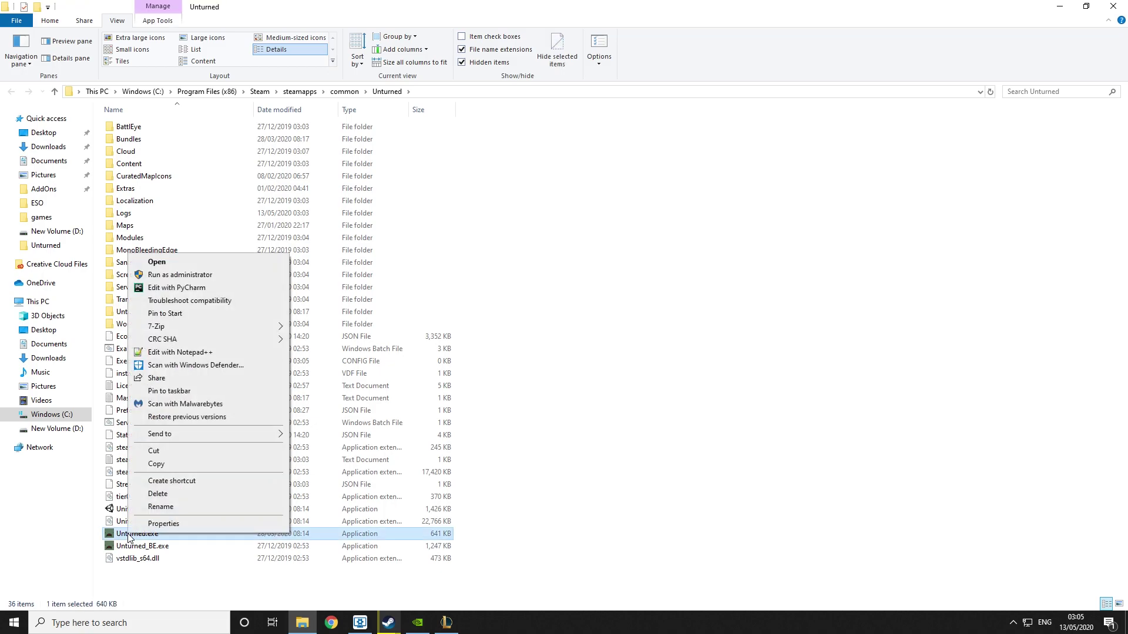
pyautogui.click(189, 481)
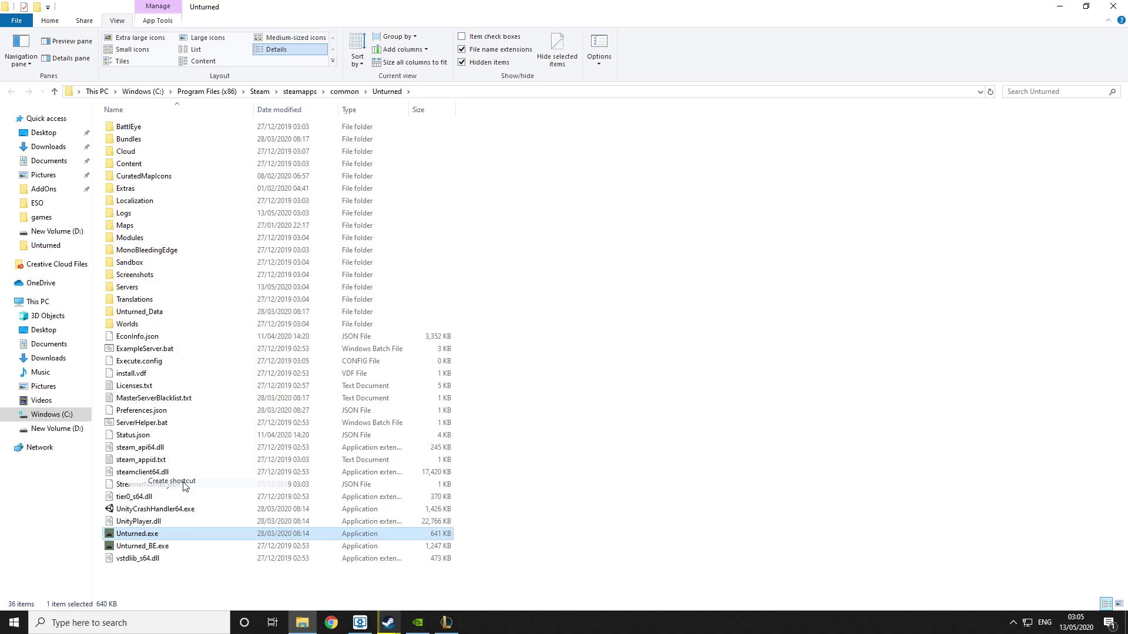
# Rename the new shortcut to 'Unturned.exe - Server'
pyautogui.click(156, 548)
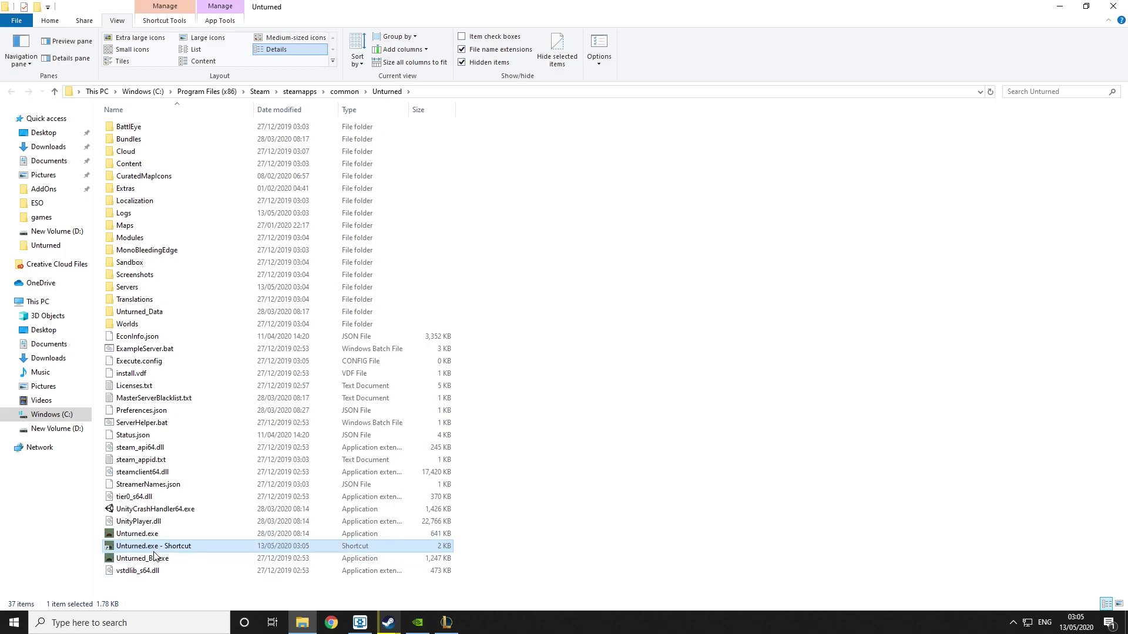
pyautogui.rightClick(154, 553)
pyautogui.click(186, 525)
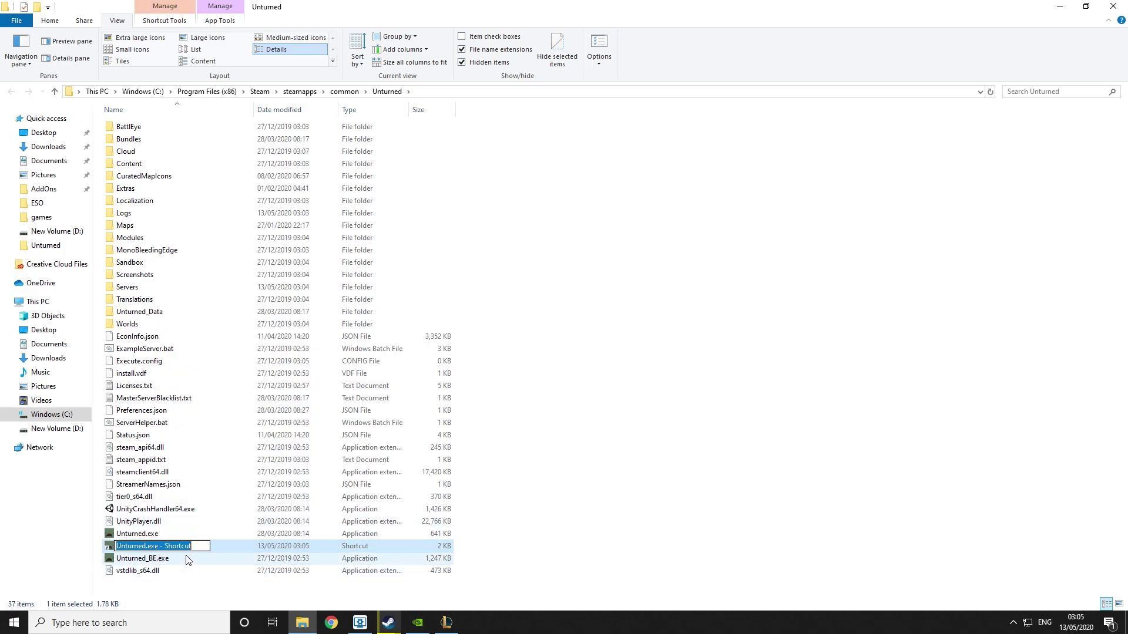
pyautogui.press('BackSpace')
pyautogui.press('BackSpace')
pyautogui.press('BackSpace')
pyautogui.write('Server')
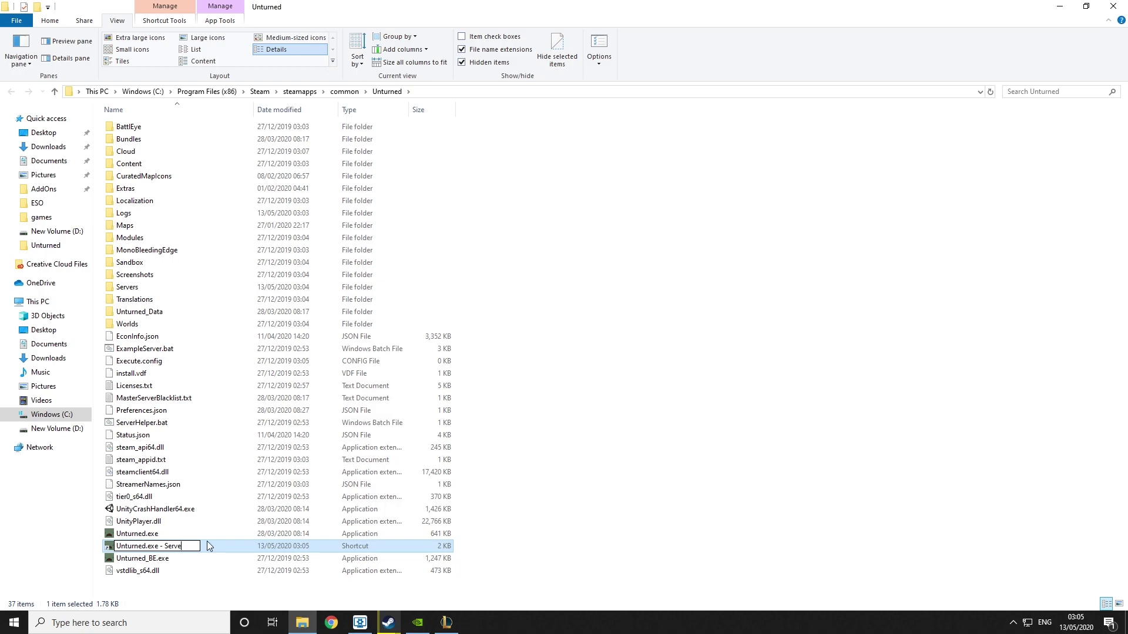
pyautogui.press('Return')
pyautogui.rightClick(200, 546)
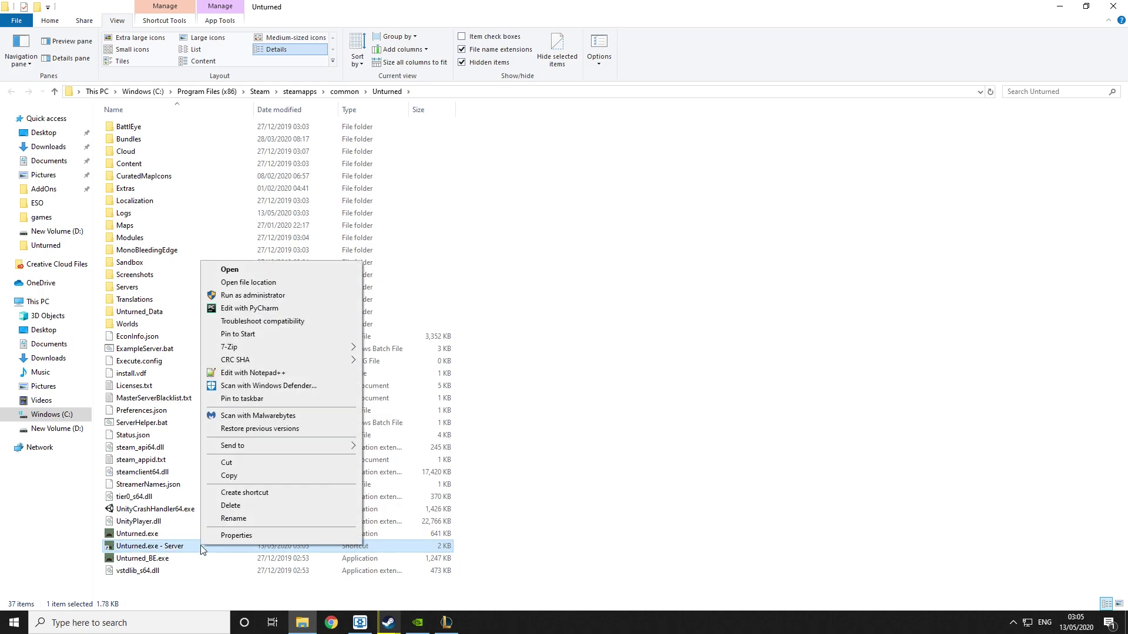
# Append '-nographics -batchmode +secureserver/Youngmind' to the Server shortcut's target and apply it
pyautogui.click(236, 536)
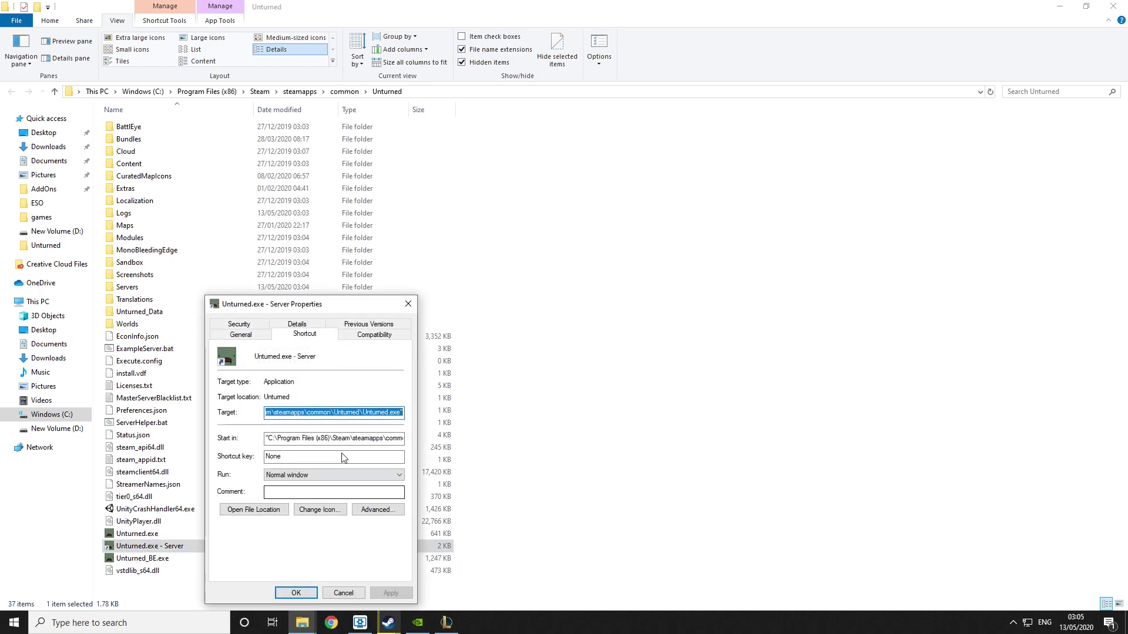
pyautogui.click(376, 418)
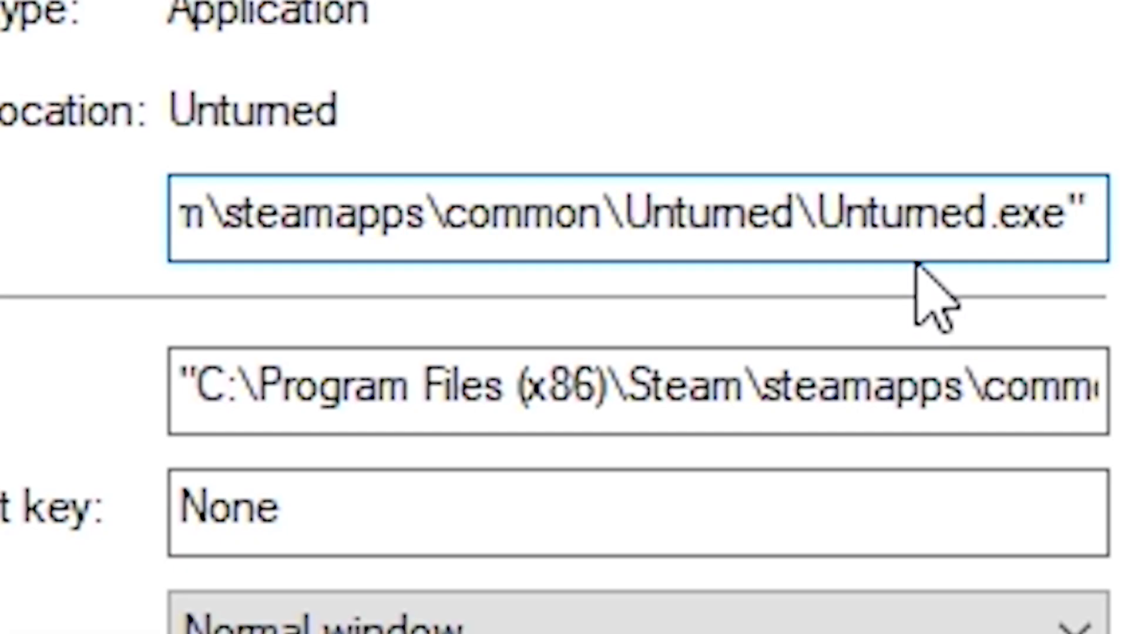
pyautogui.write('-nog')
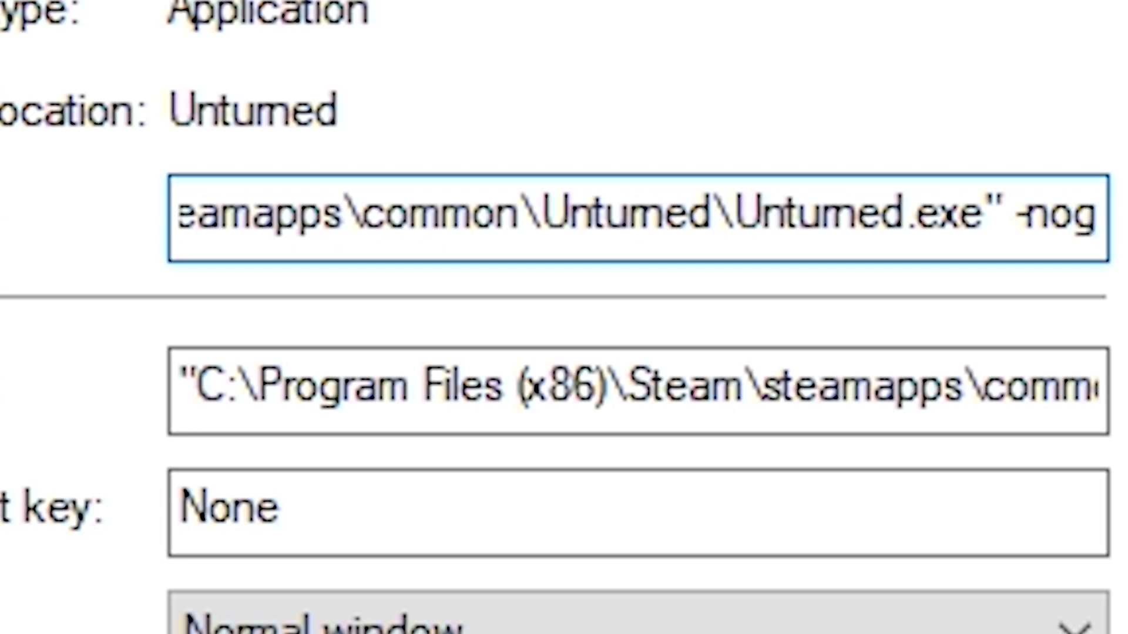
pyautogui.write('raphics')
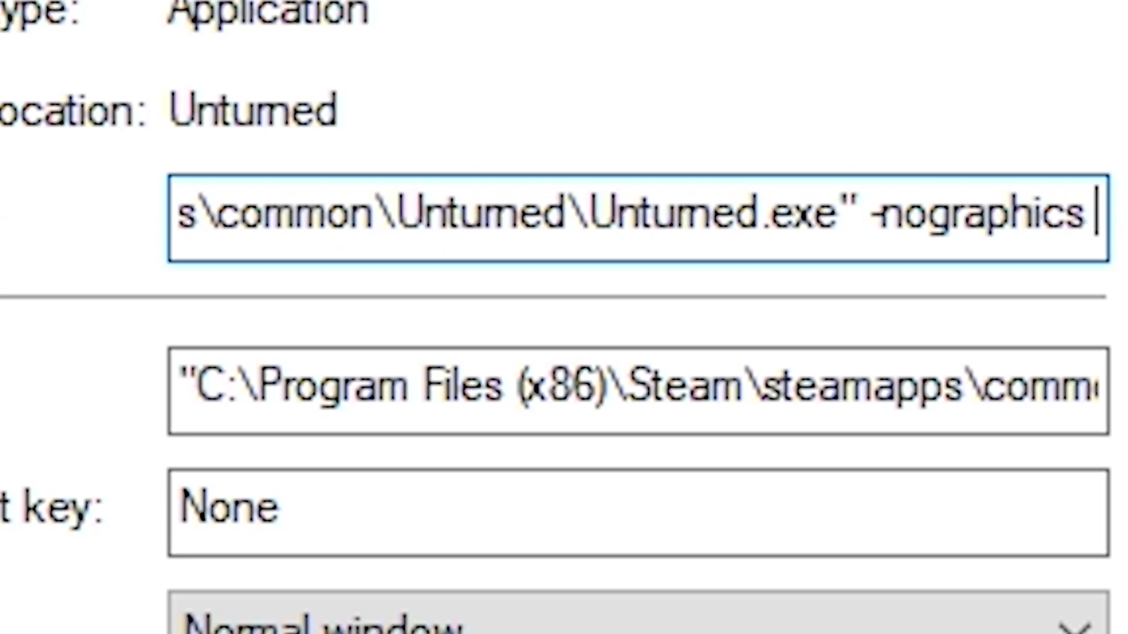
pyautogui.write('-batchmod')
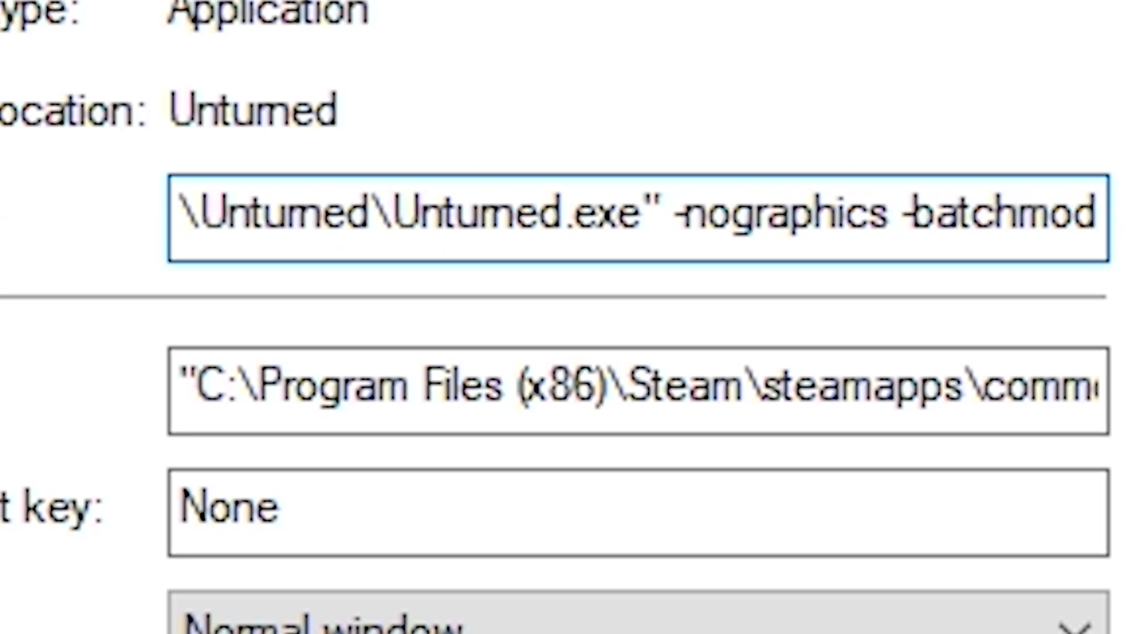
pyautogui.write('e ')
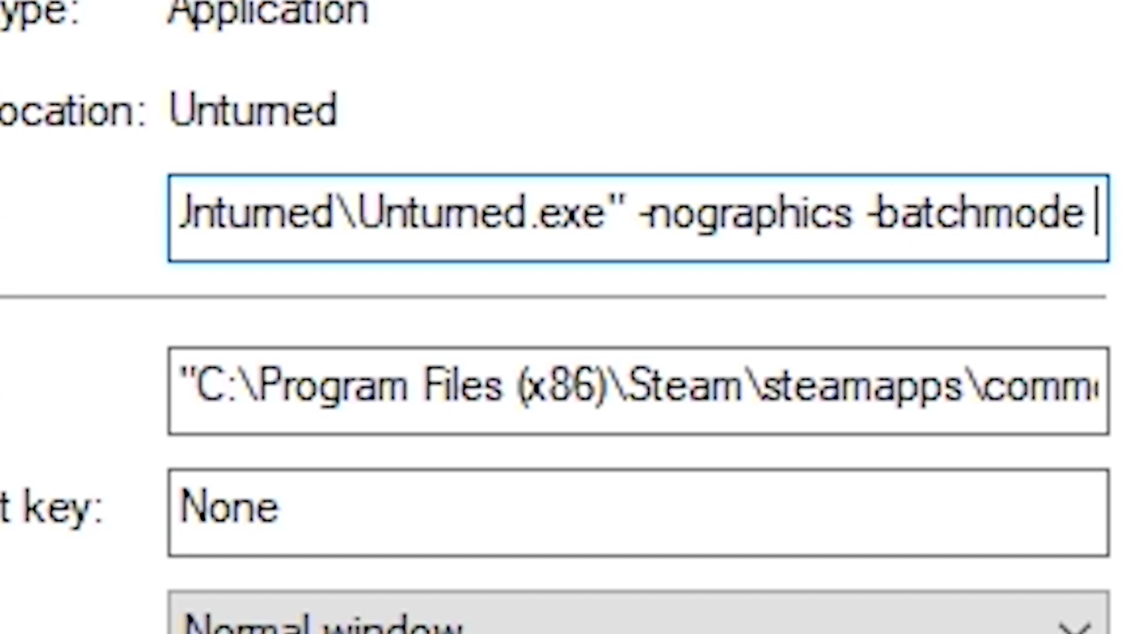
pyautogui.write('+secure')
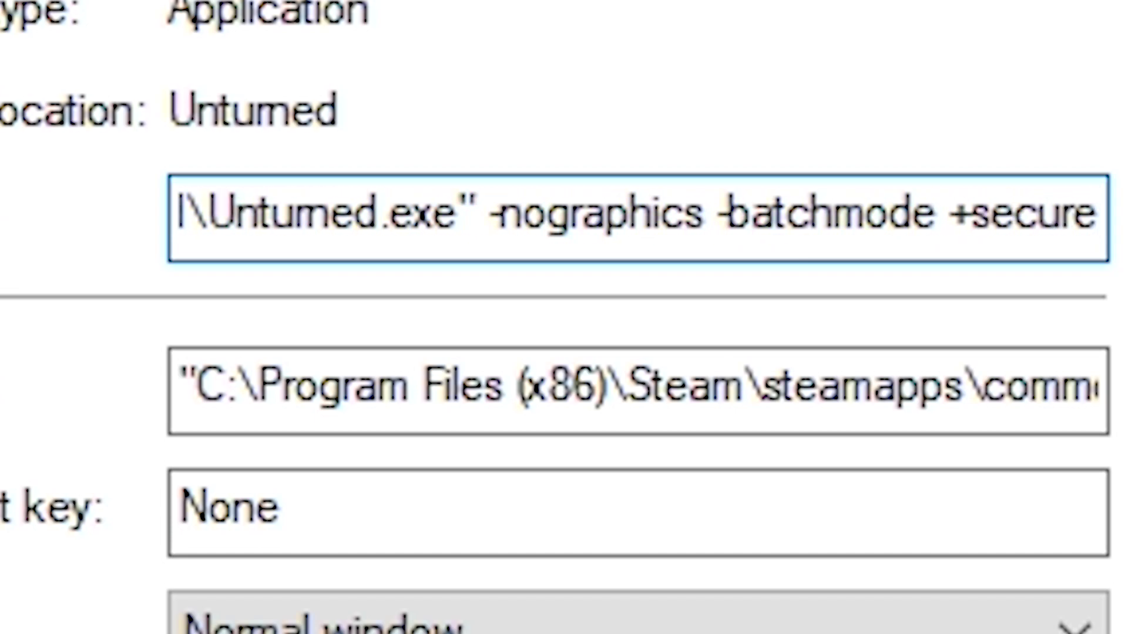
pyautogui.write('server')
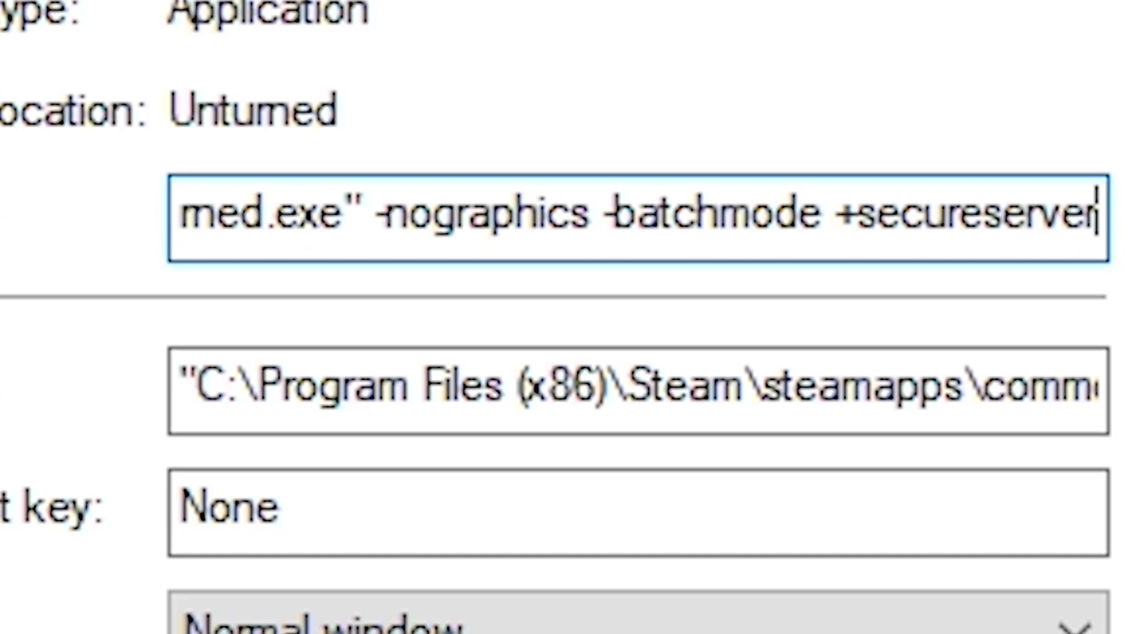
pyautogui.write('/')
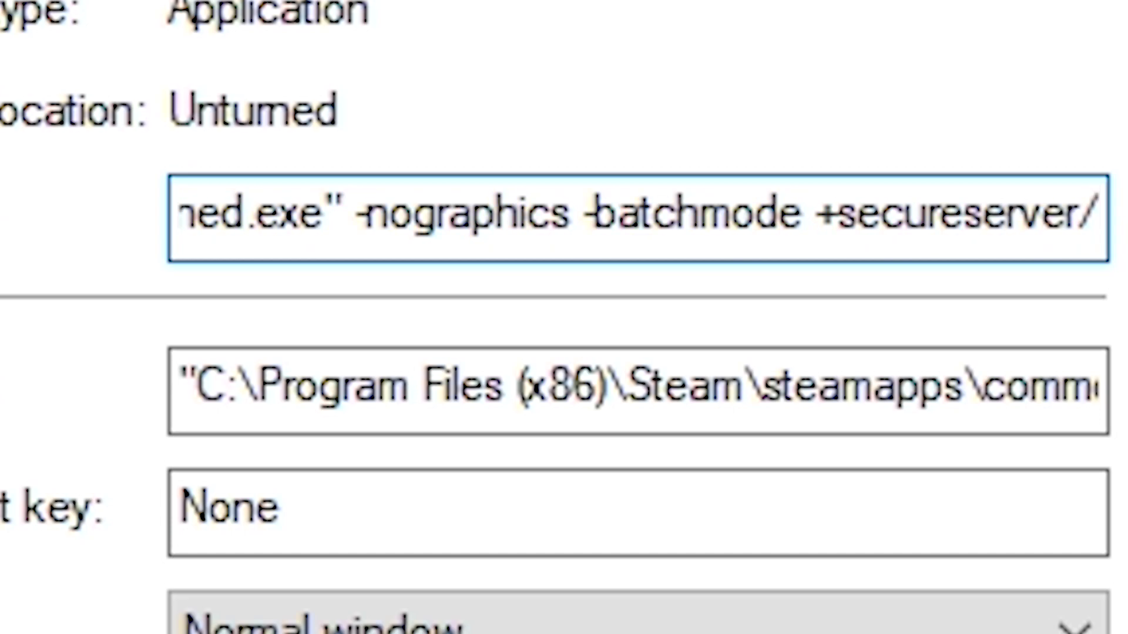
pyautogui.write('Young')
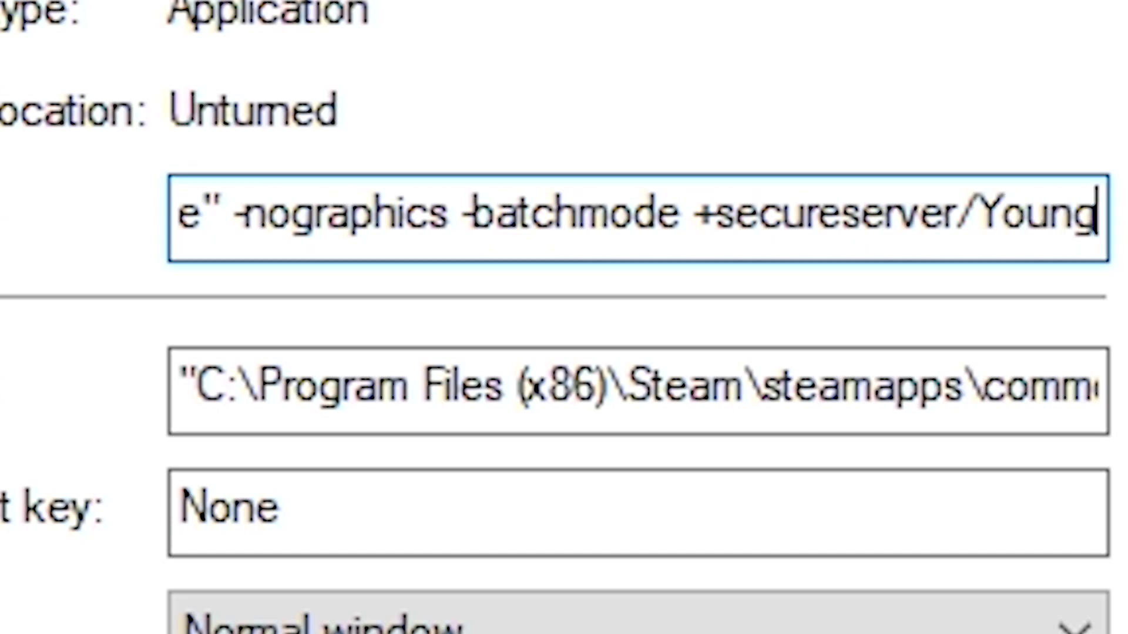
pyautogui.write('midn')
pyautogui.press('BackSpace')
pyautogui.press('BackSpace')
pyautogui.write('nd')
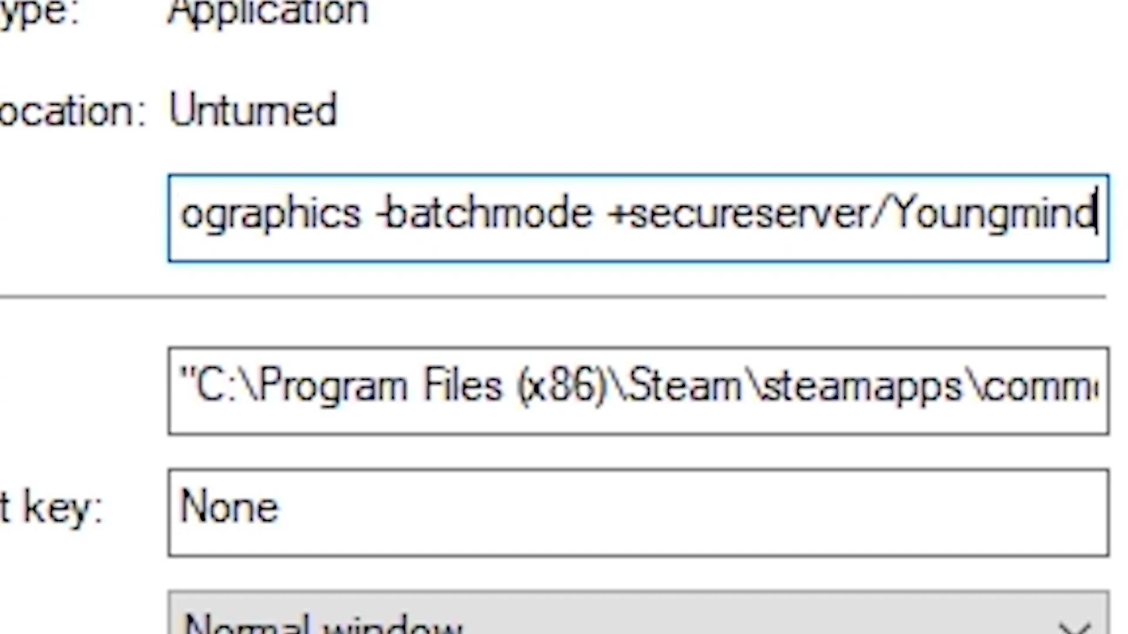
pyautogui.press('Return')
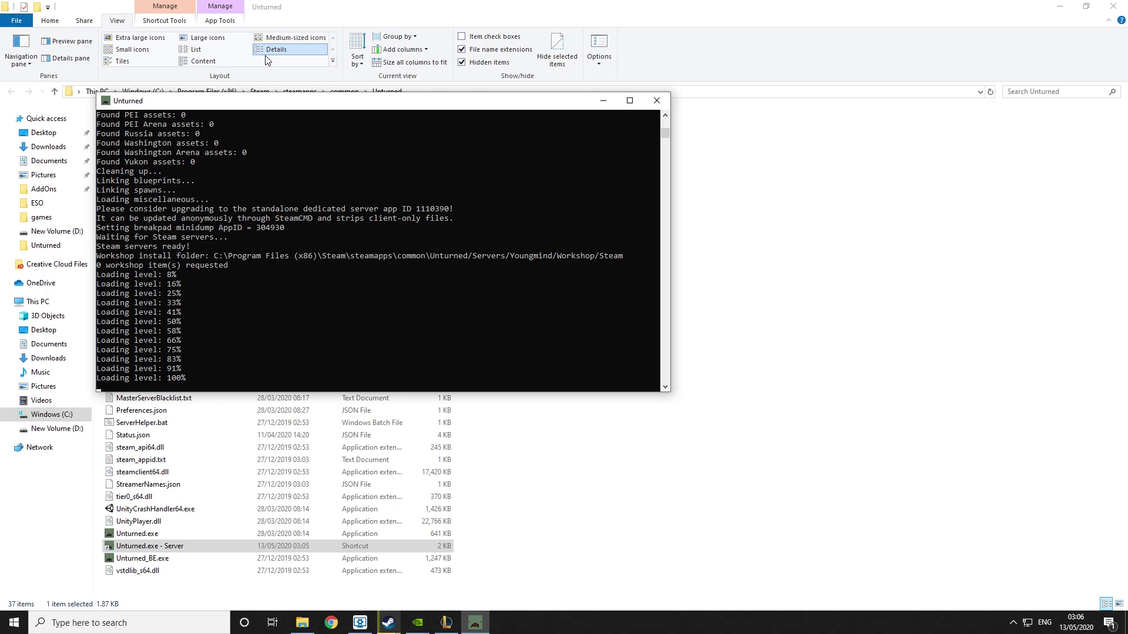
pyautogui.write('shutdown')
pyautogui.press('Return')
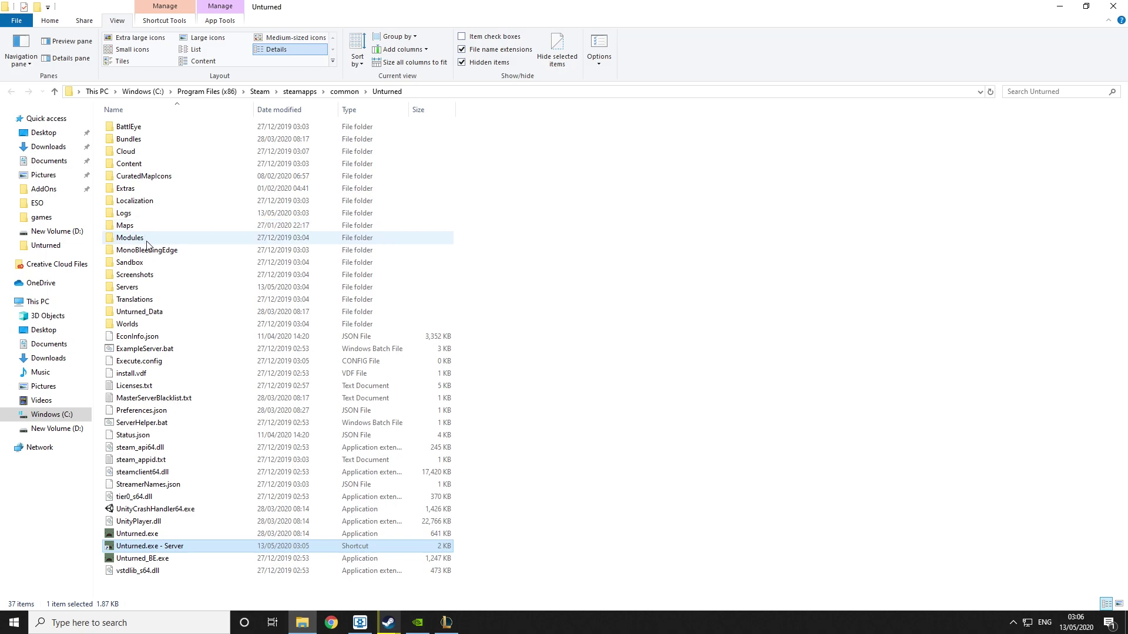
# Browse to Servers > Youngmind > Server and bring up the options for Commands.dat
pyautogui.doubleClick(143, 287)
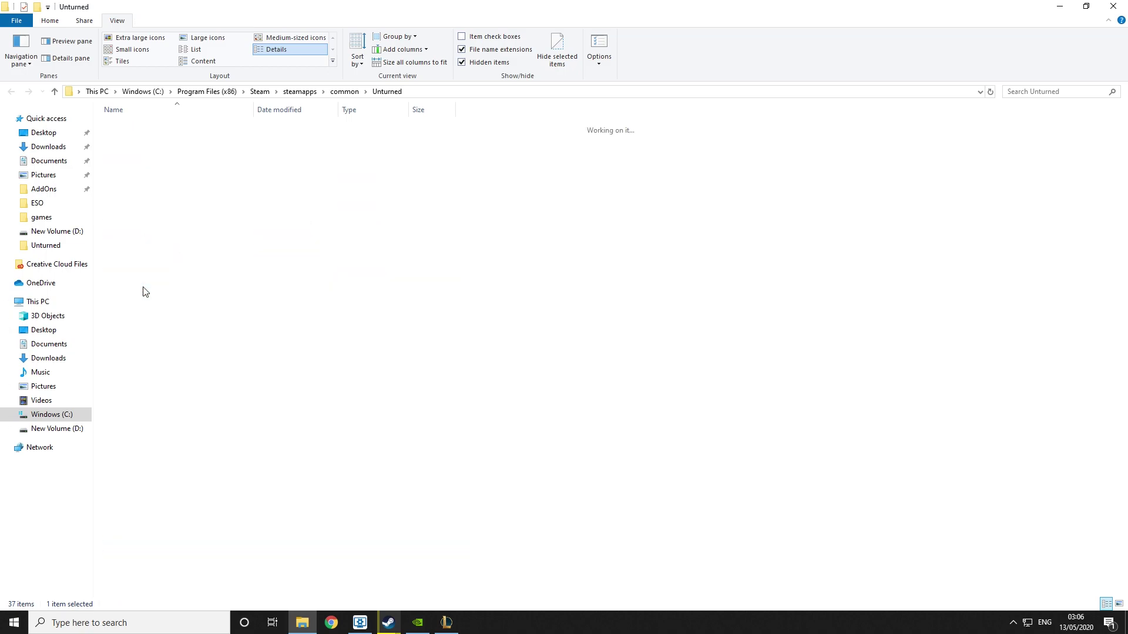
pyautogui.doubleClick(153, 126)
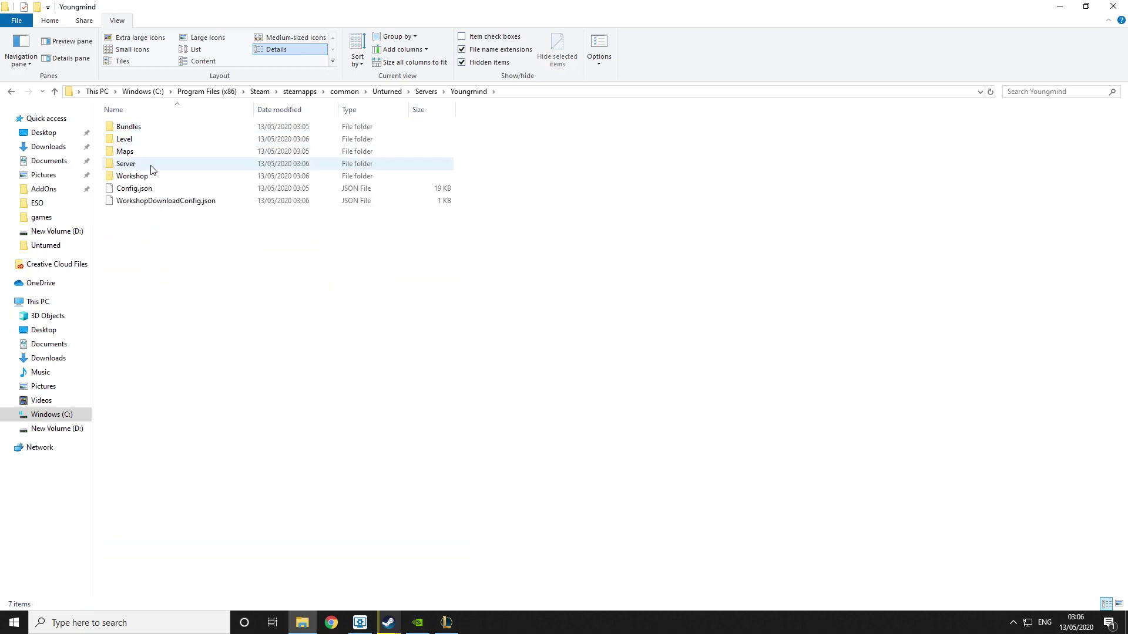
pyautogui.doubleClick(151, 168)
pyautogui.click(152, 153)
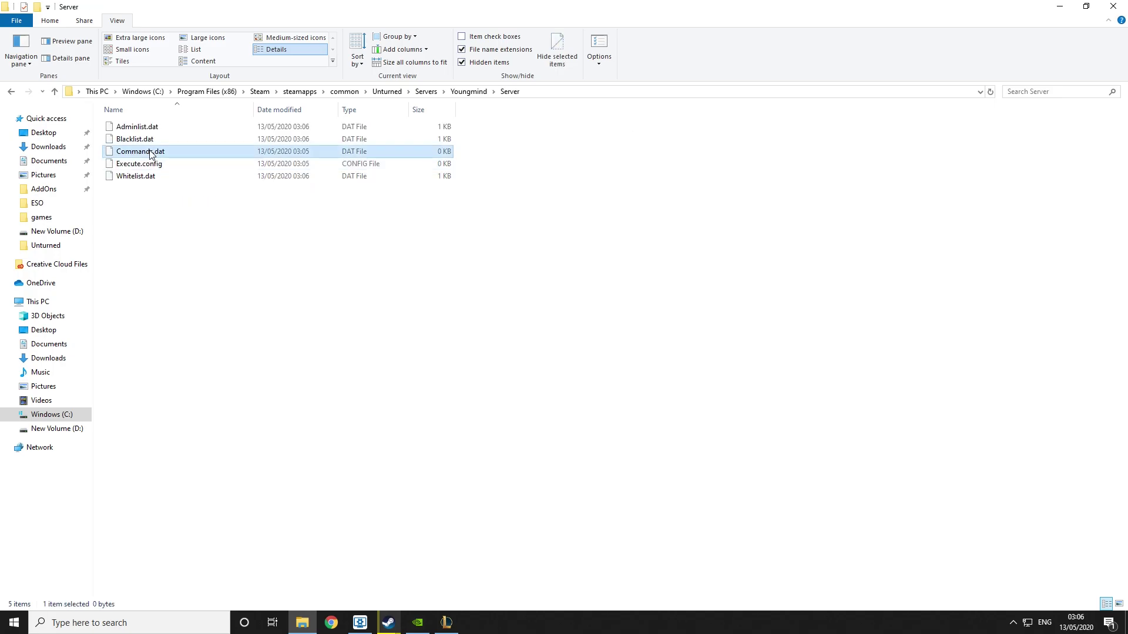
pyautogui.rightClick(152, 152)
# Open Commands.dat in Notepad++, decline the update, and enter the map PEI, port 27015 and name Youngmind lines
pyautogui.click(201, 210)
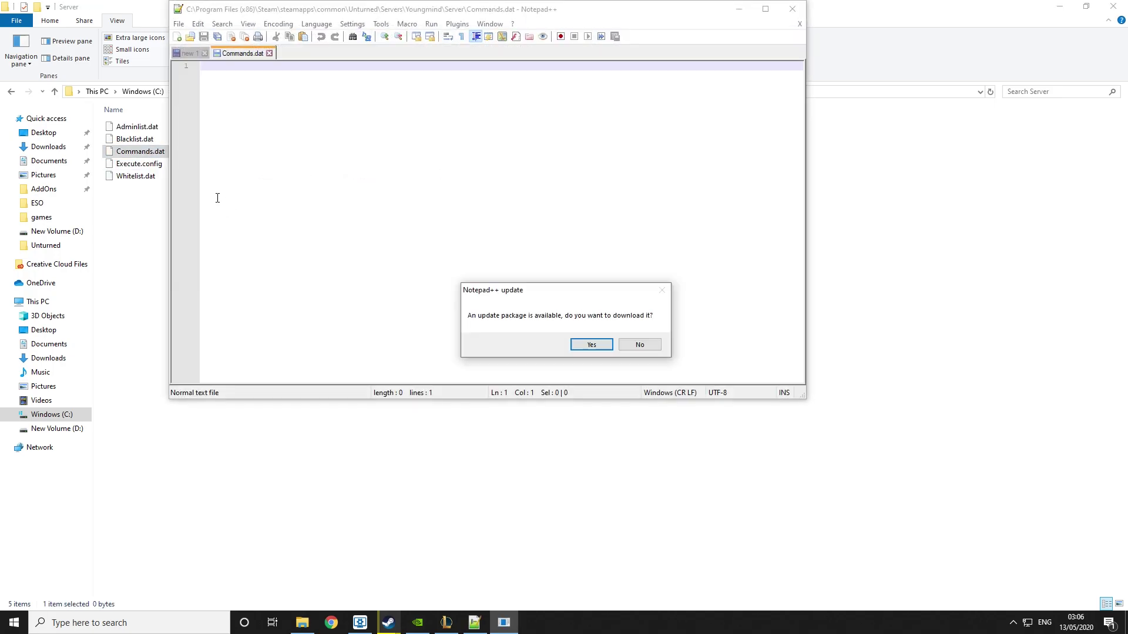
pyautogui.click(636, 345)
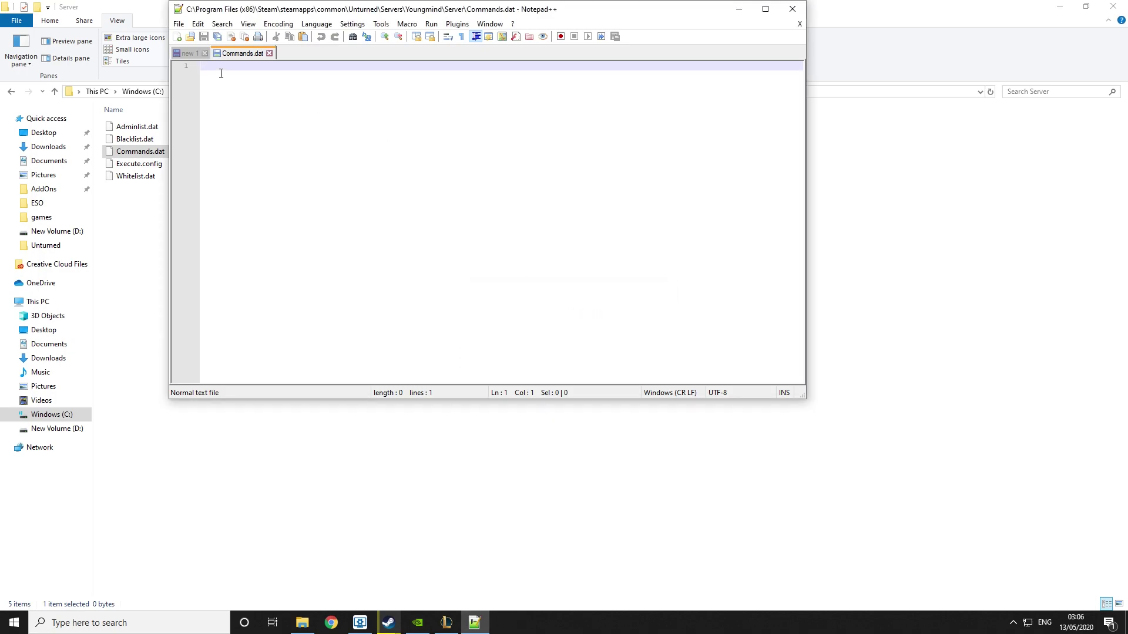
pyautogui.write('map PEI')
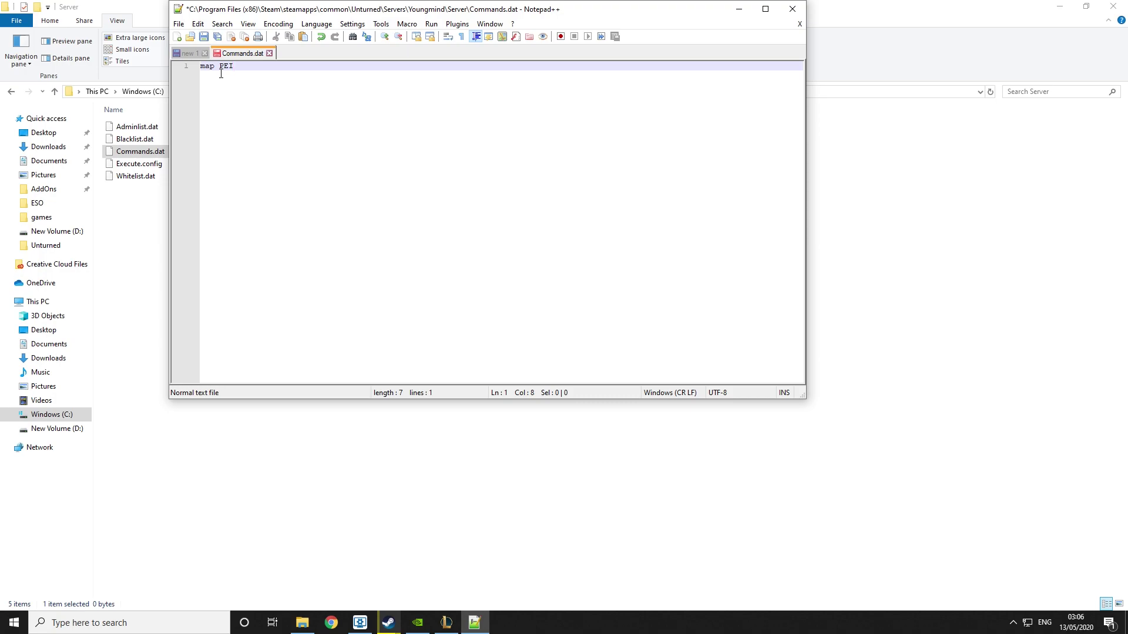
pyautogui.press('Return')
pyautogui.write('port ')
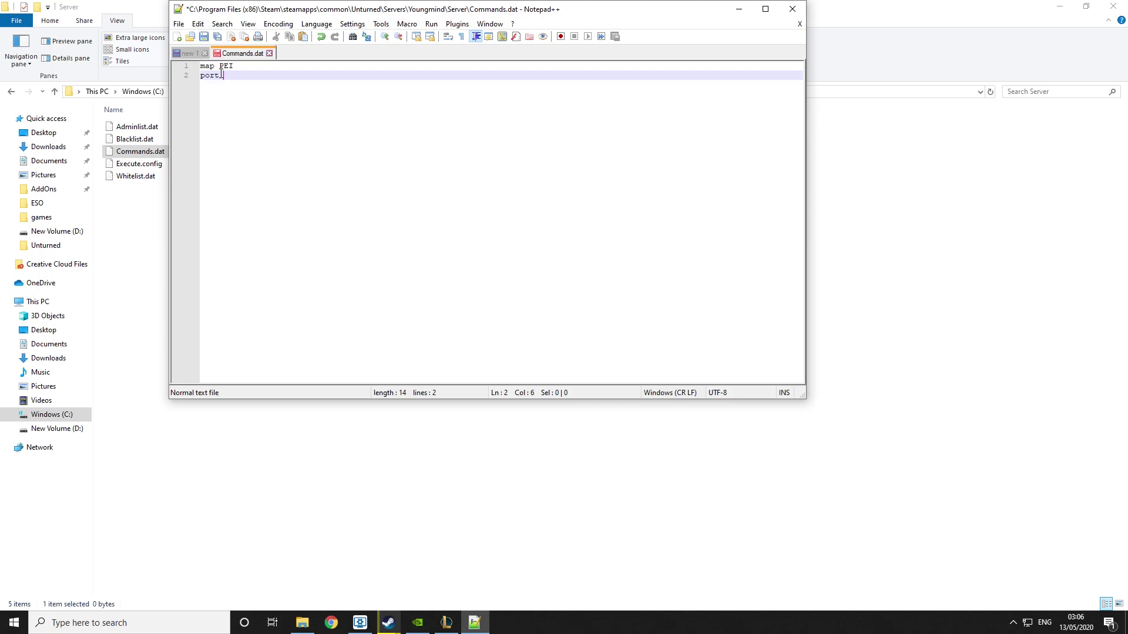
pyautogui.write('27015')
pyautogui.press('Return')
pyautogui.write('name')
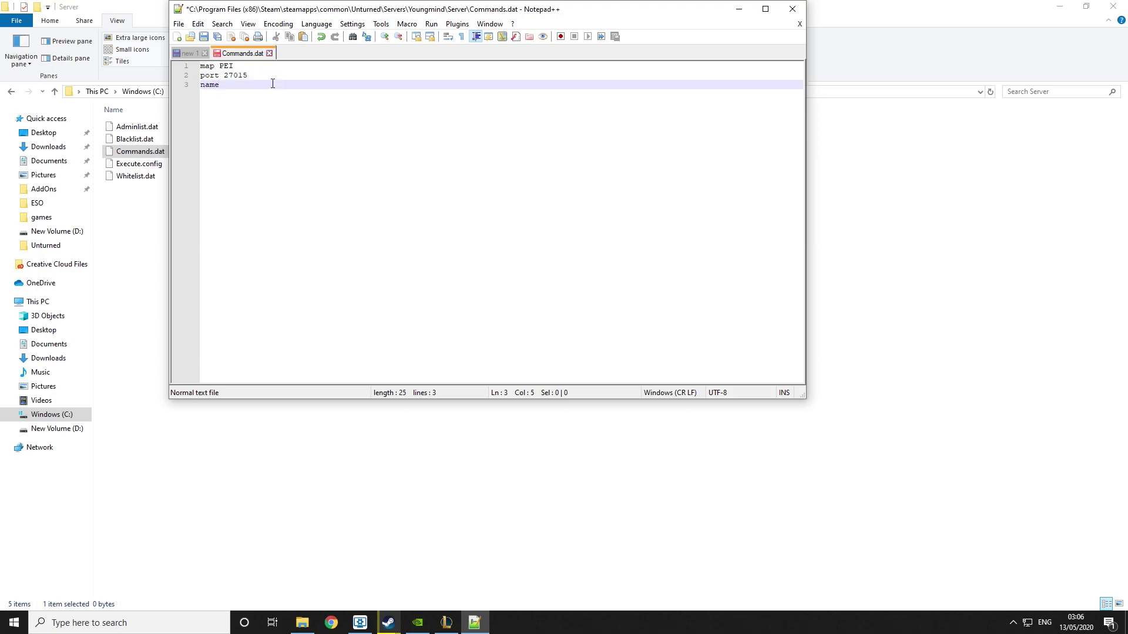
pyautogui.write('Youngmind')
# Save Commands.dat, go back to the Unturned folder and launch 'Unturned.exe - Server'
pyautogui.hotkey('ctrl', 's')
pyautogui.click(134, 230)
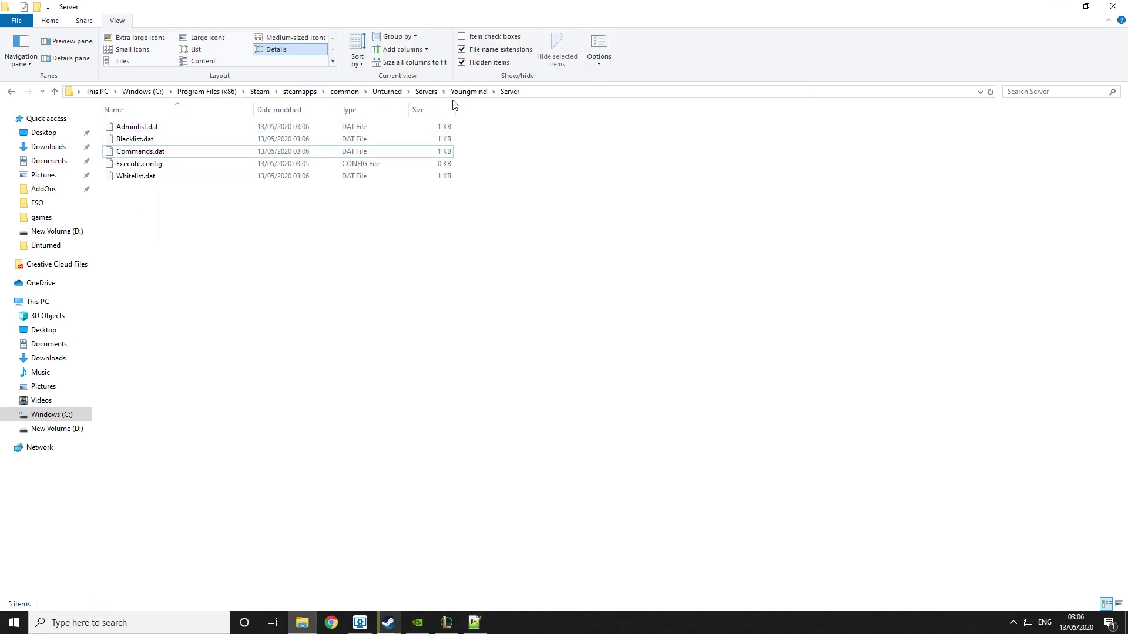
pyautogui.click(427, 92)
pyautogui.click(387, 92)
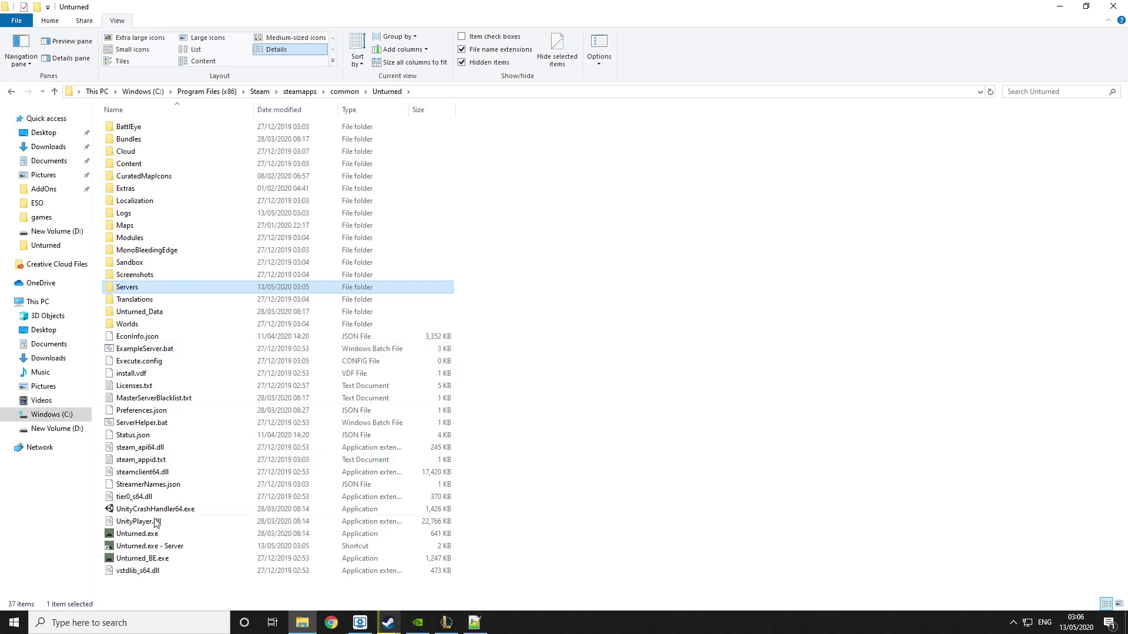
pyautogui.doubleClick(150, 545)
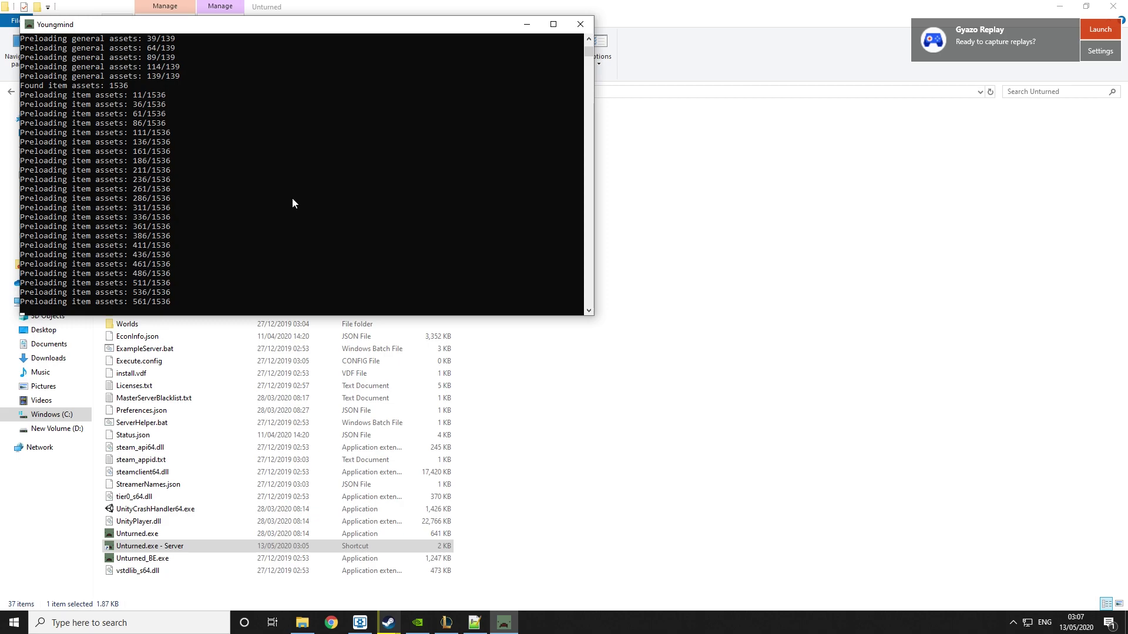
# Launch Unturned with BattlEye anti-cheat from the Steam library, then check the server console
pyautogui.click(388, 622)
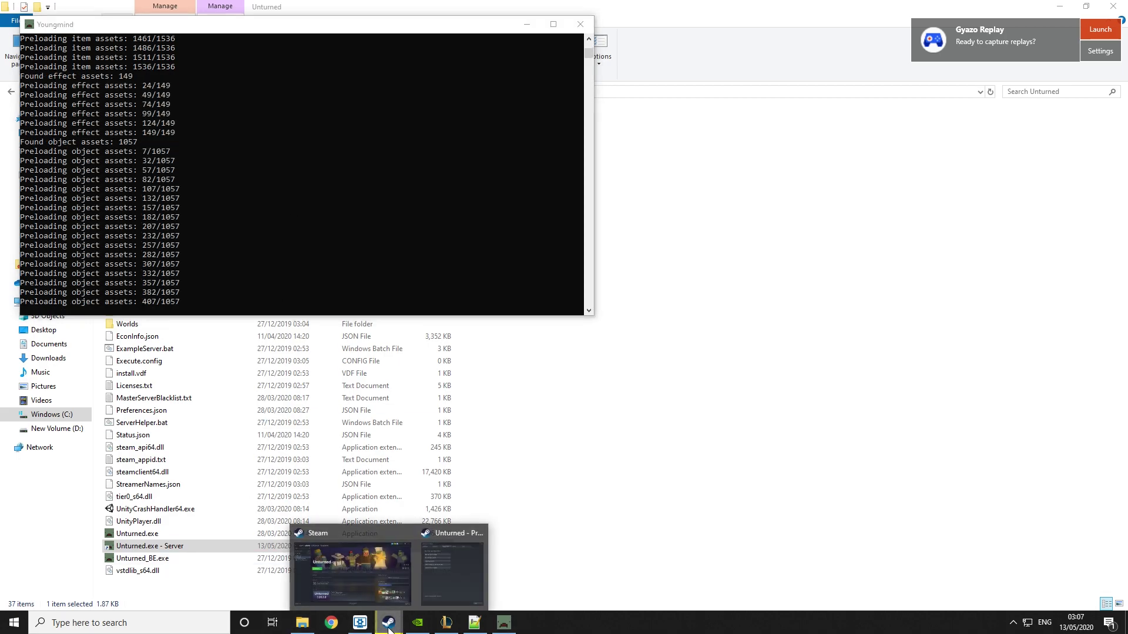
pyautogui.click(362, 569)
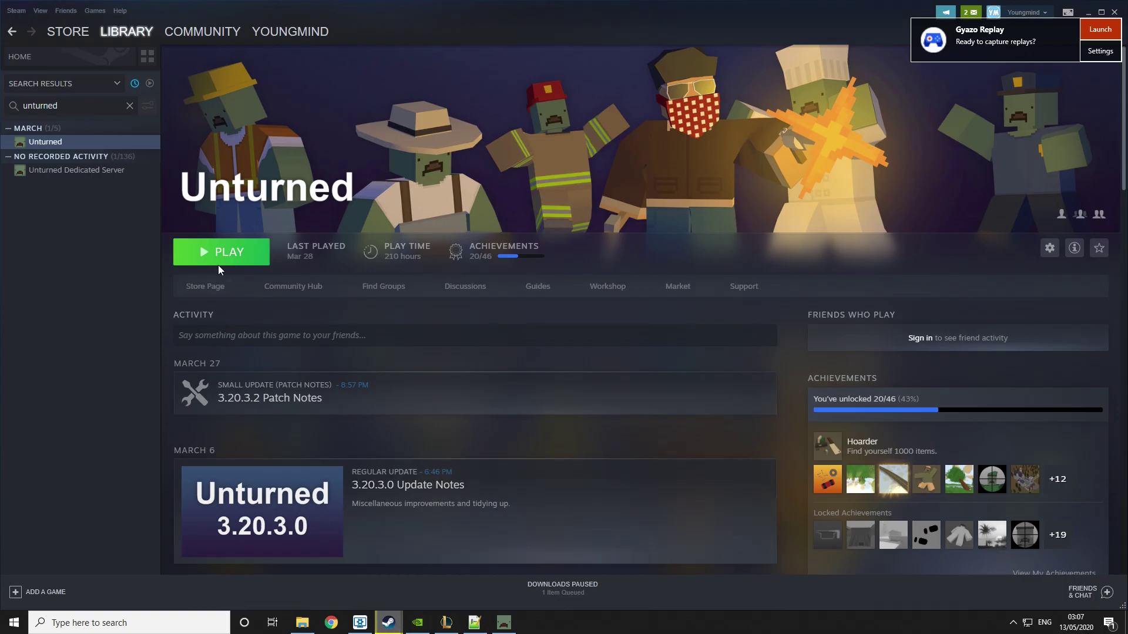
pyautogui.click(221, 255)
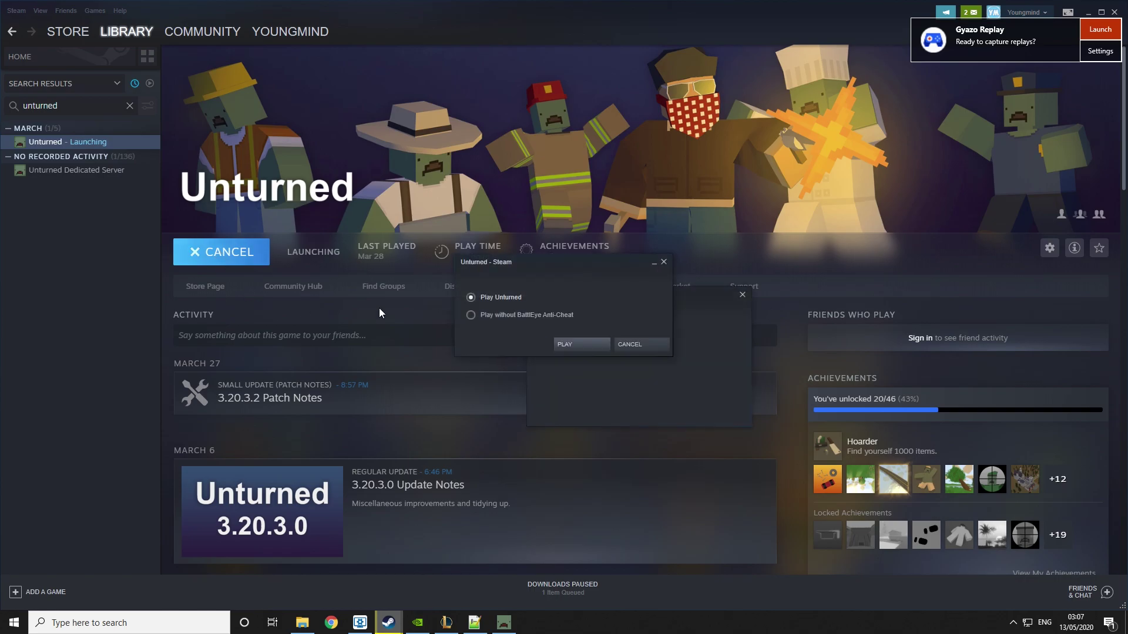
pyautogui.click(582, 344)
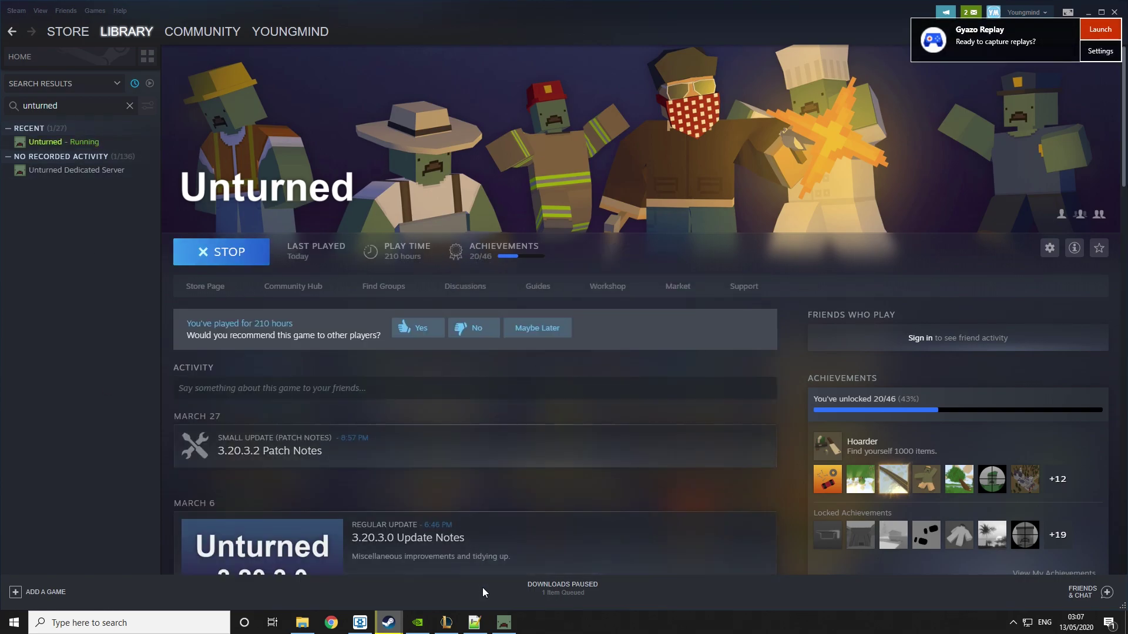
pyautogui.click(503, 622)
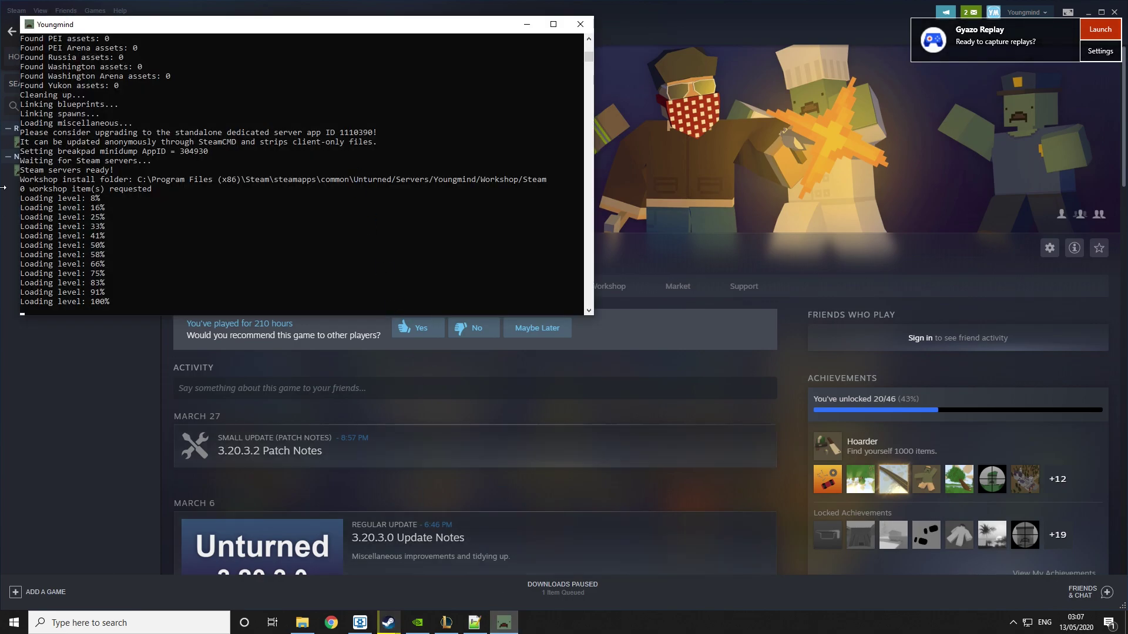
pyautogui.click(139, 215)
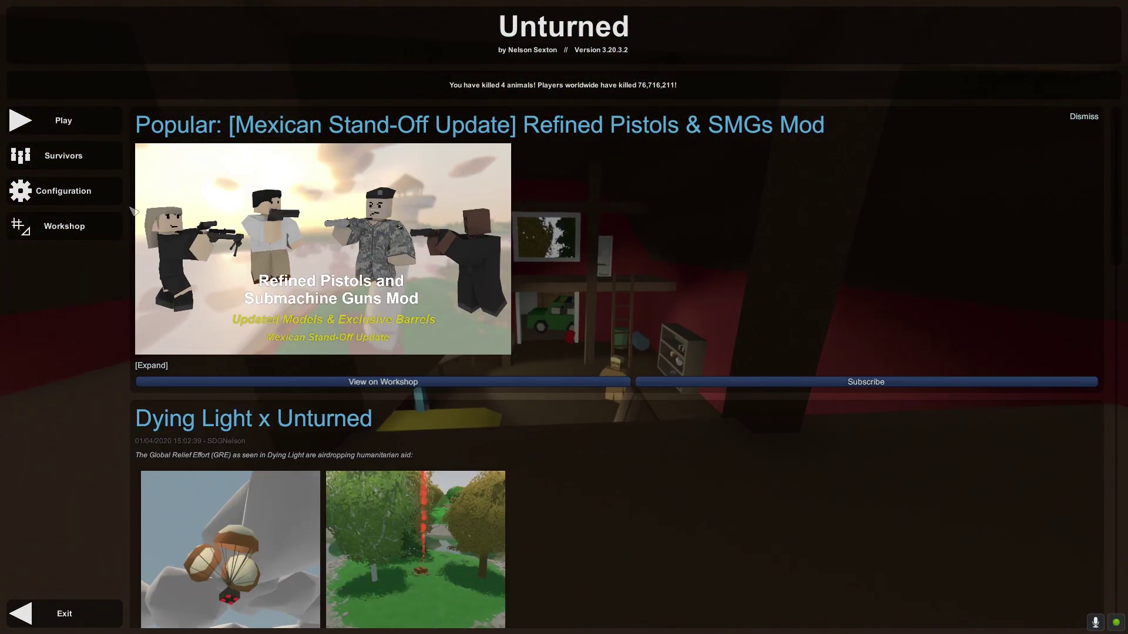
# Direct-connect to localhost on port 27015 and join the Youngmind server
pyautogui.click(88, 120)
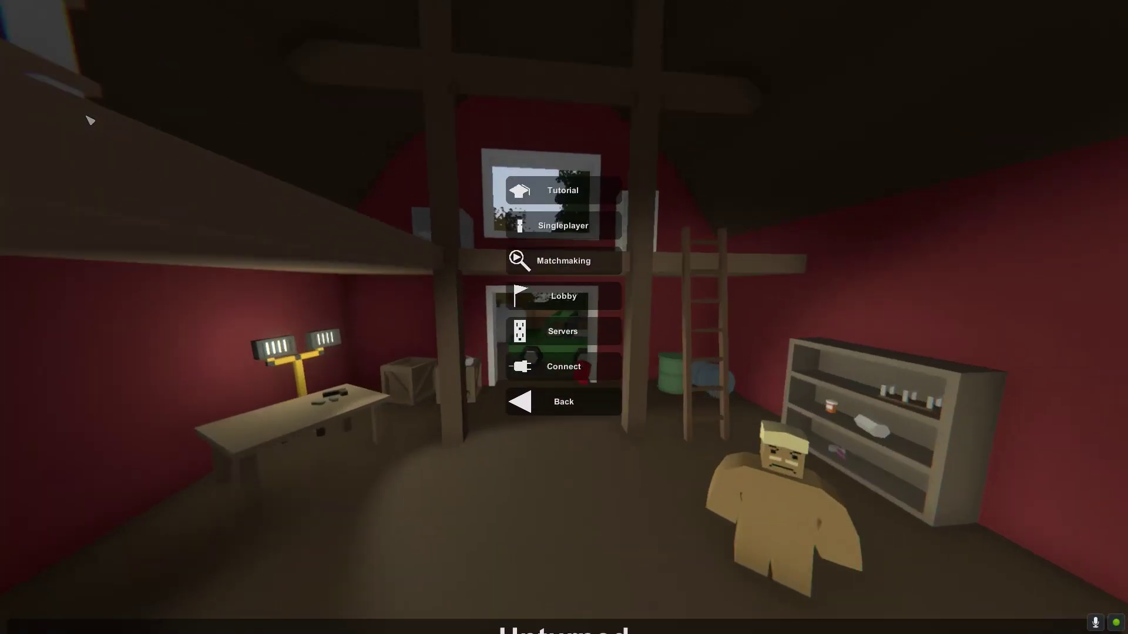
pyautogui.click(563, 388)
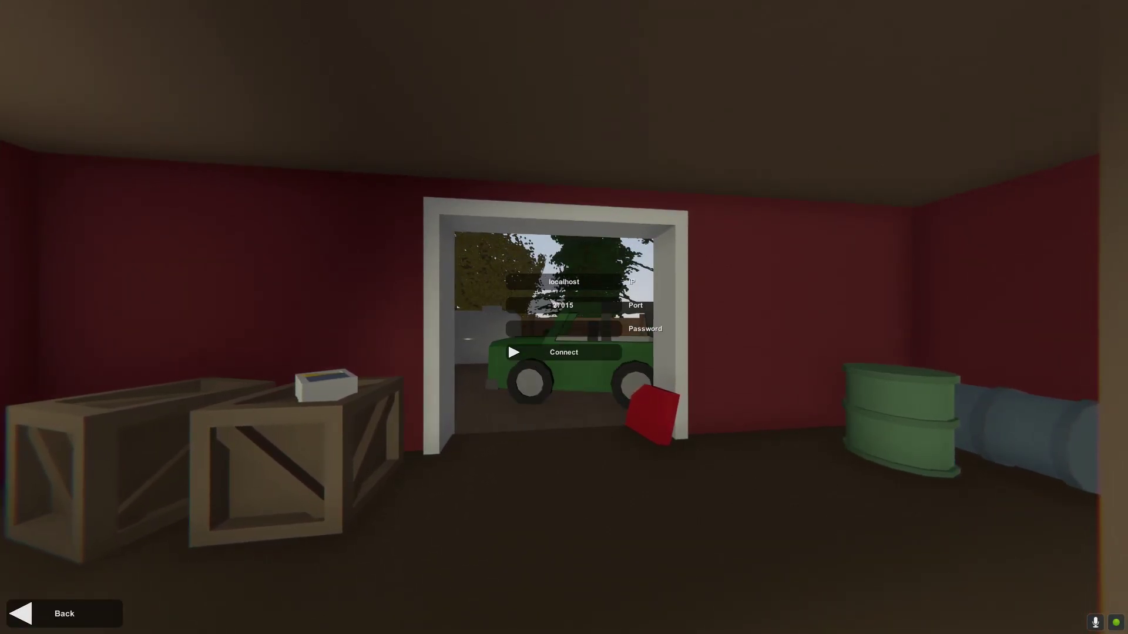
pyautogui.click(543, 283)
pyautogui.click(585, 309)
pyautogui.click(575, 357)
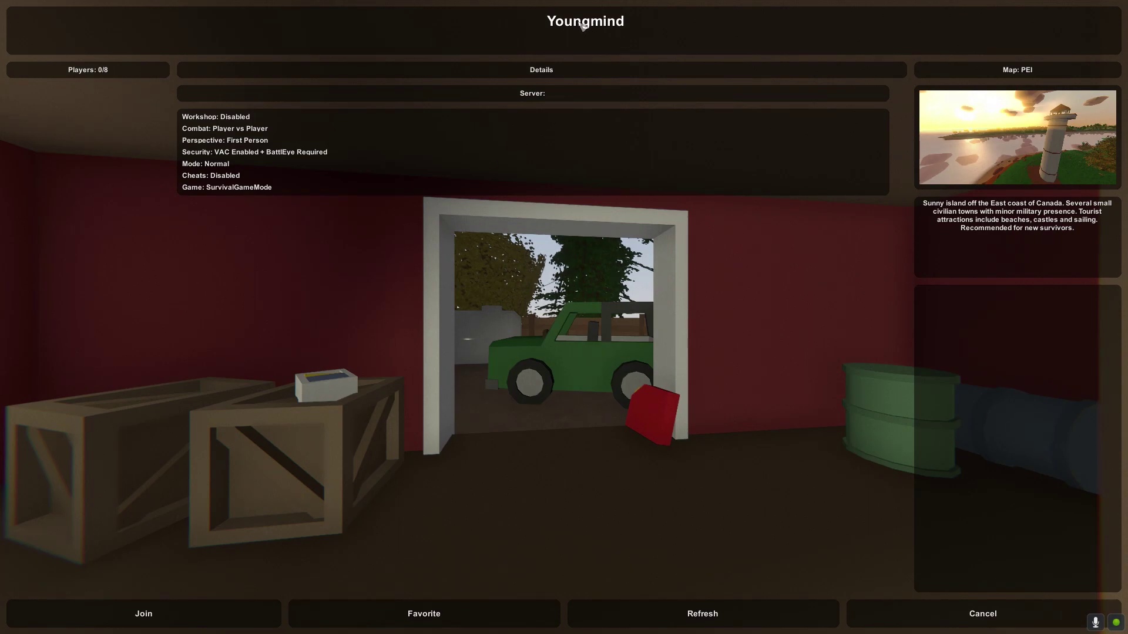
pyautogui.click(201, 622)
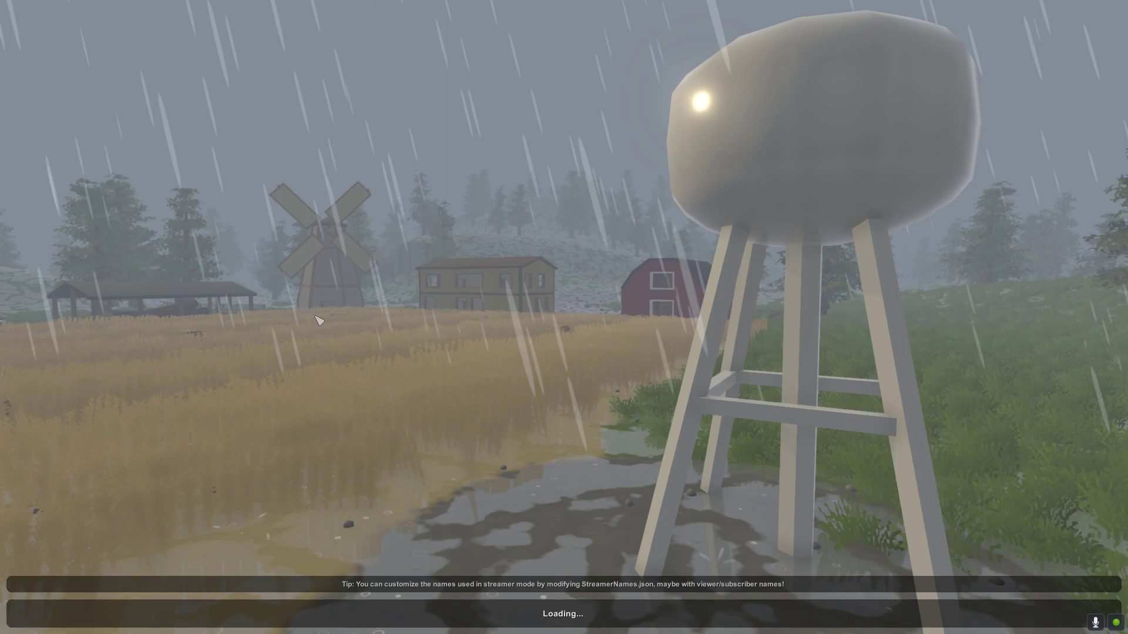
# Switch to the server console, resume its output and highlight Youngmind's connection line
pyautogui.hotkey('alt', 'Tab')
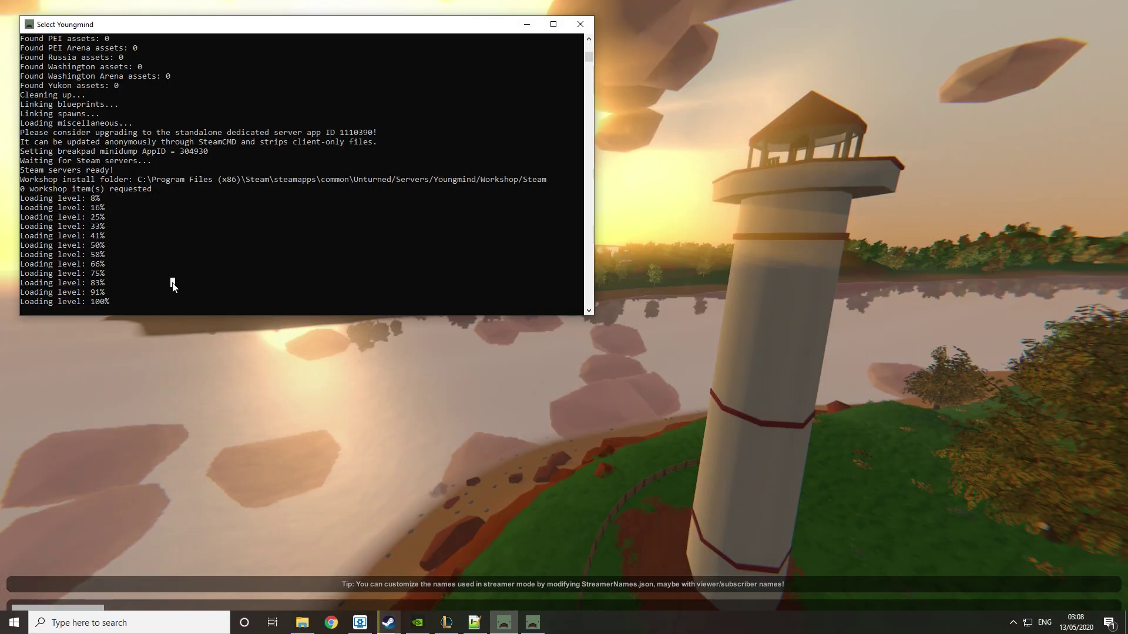
pyautogui.rightClick(172, 282)
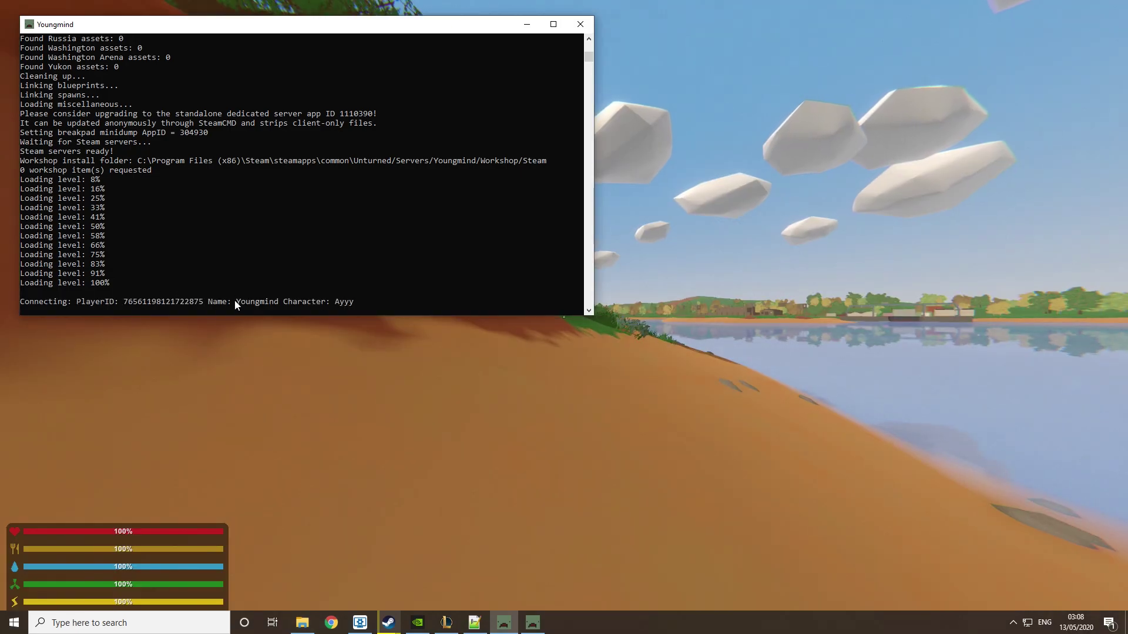
pyautogui.moveTo(213, 303); pyautogui.dragTo(316, 304)
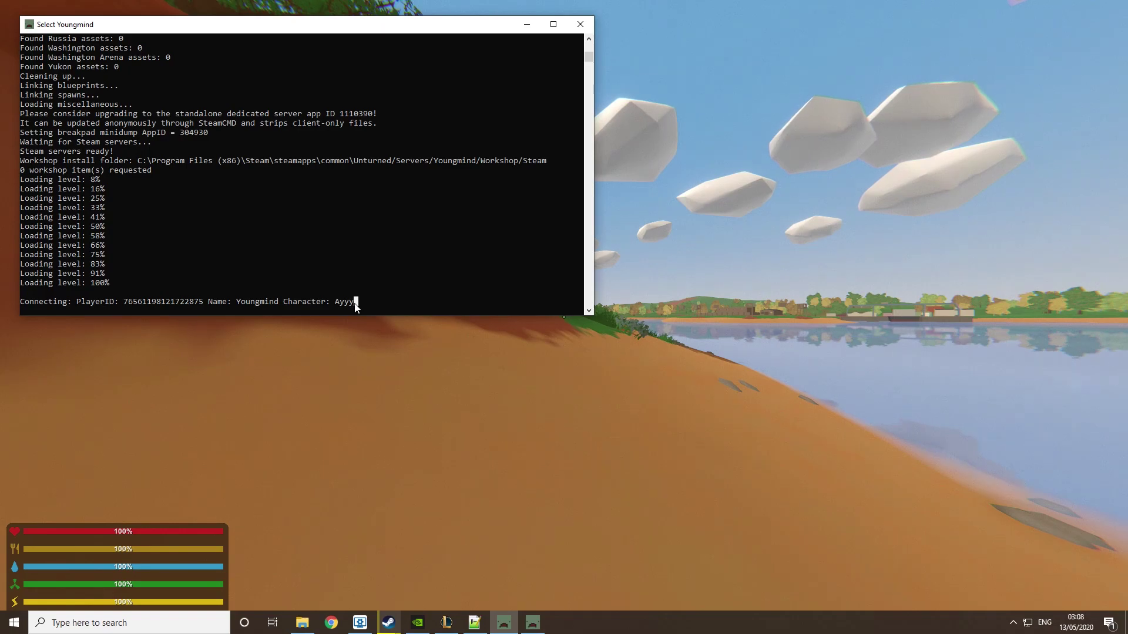
# Sprint along the lakeside hillside, then walk past the tree onto the red dirt slope
pyautogui.hotkey('alt', 'Tab')
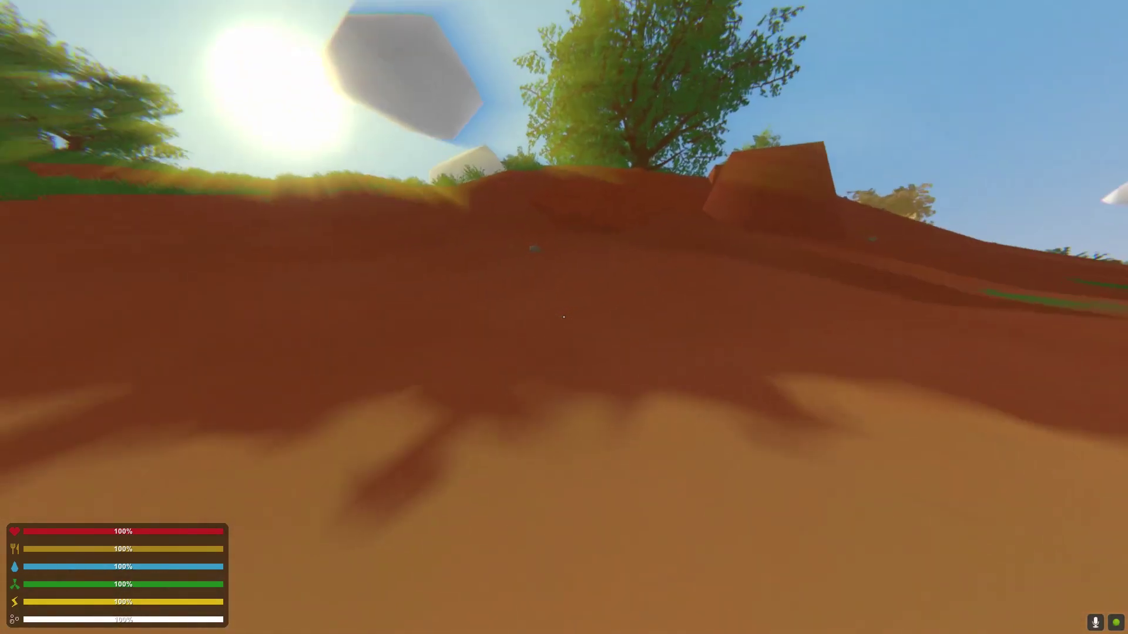
pyautogui.hotkey('shift', 'w')
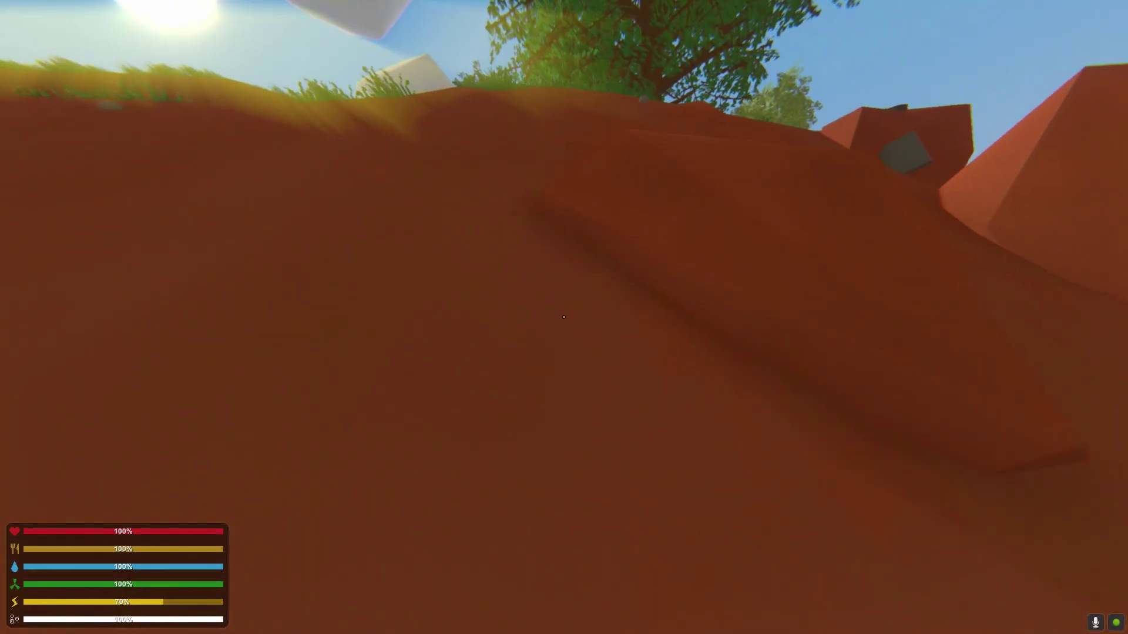
pyautogui.hotkey('shift', 'w')
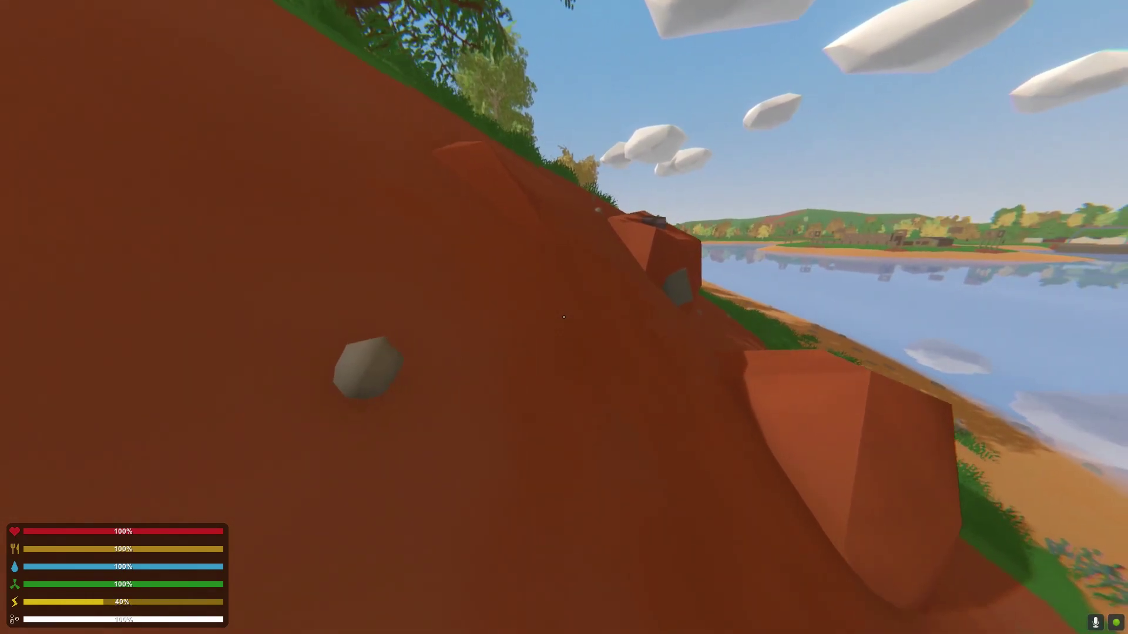
pyautogui.hotkey('shift', 'w')
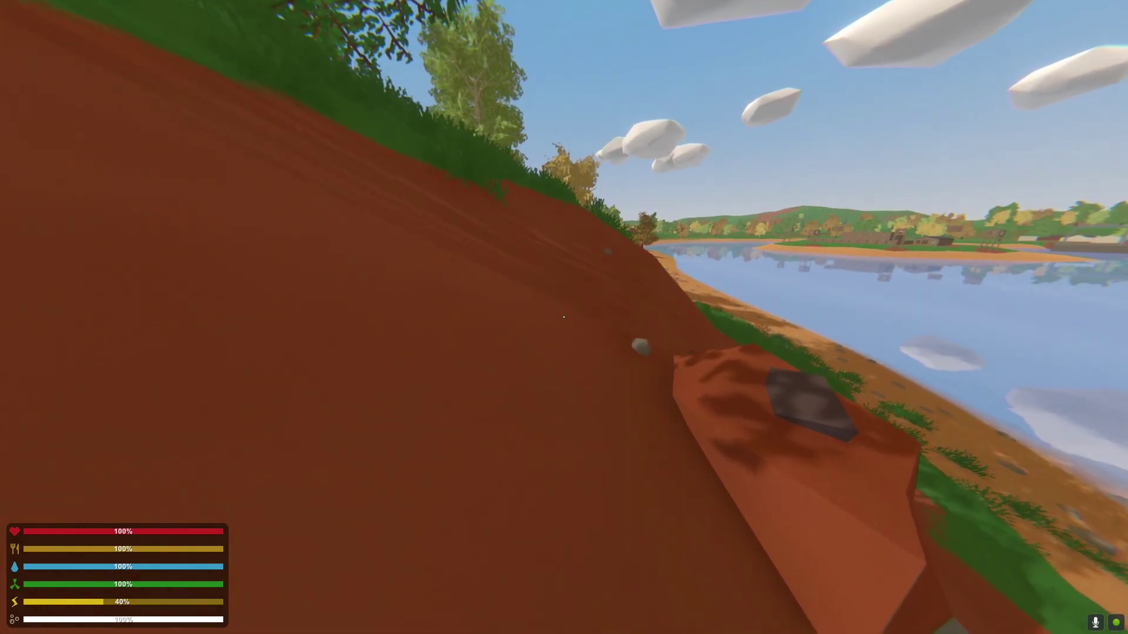
pyautogui.hotkey('shift', 'w')
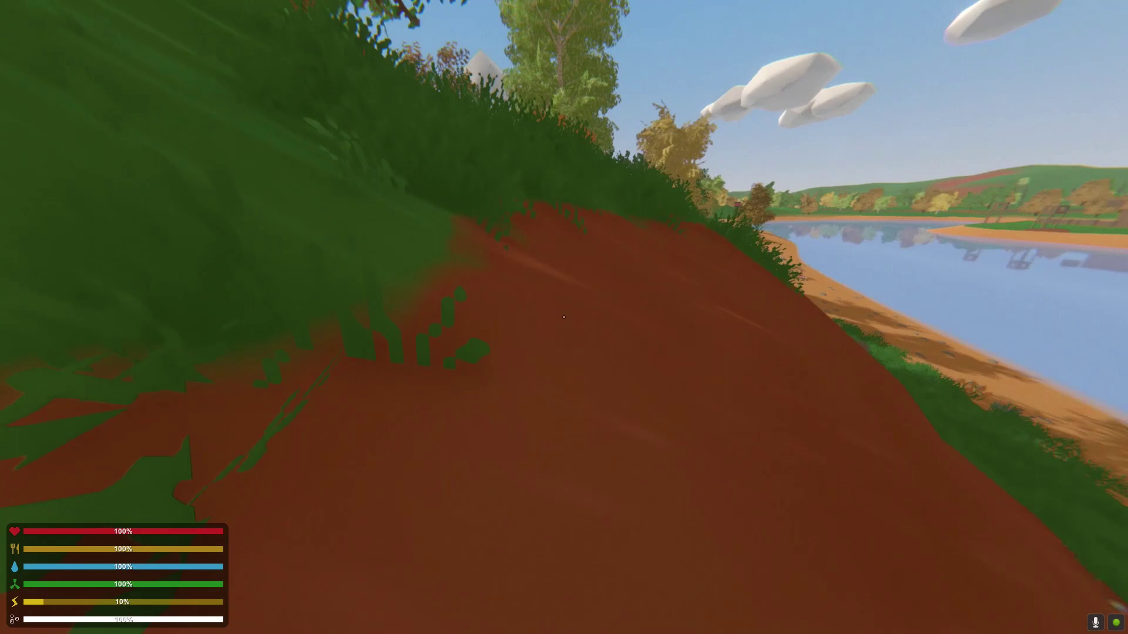
pyautogui.press('w')
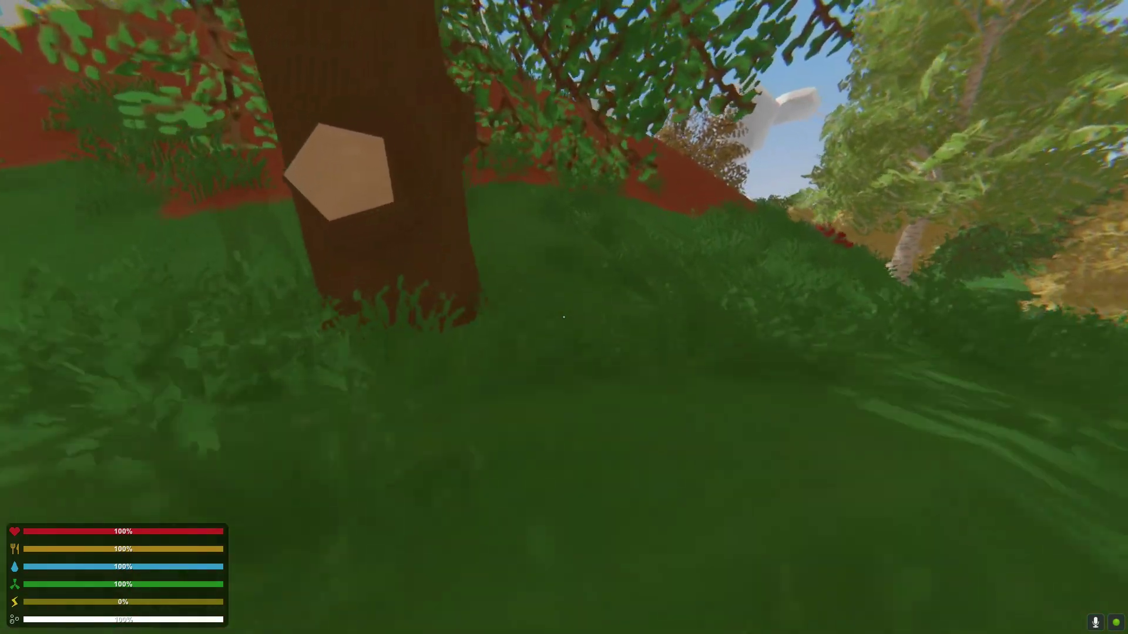
pyautogui.press('w')
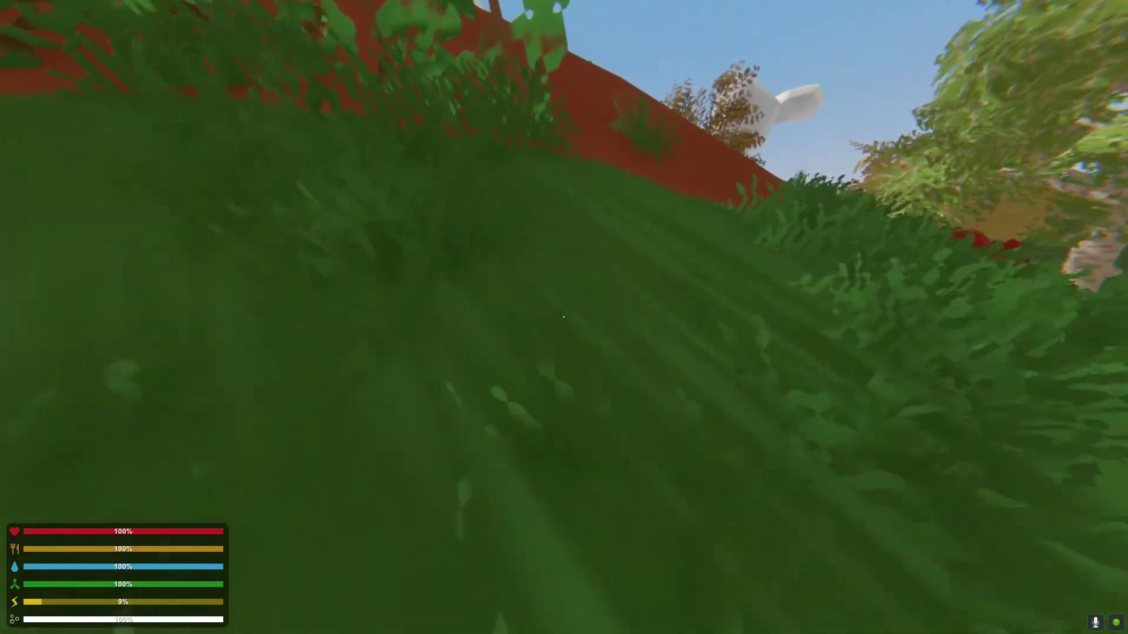
pyautogui.press('w')
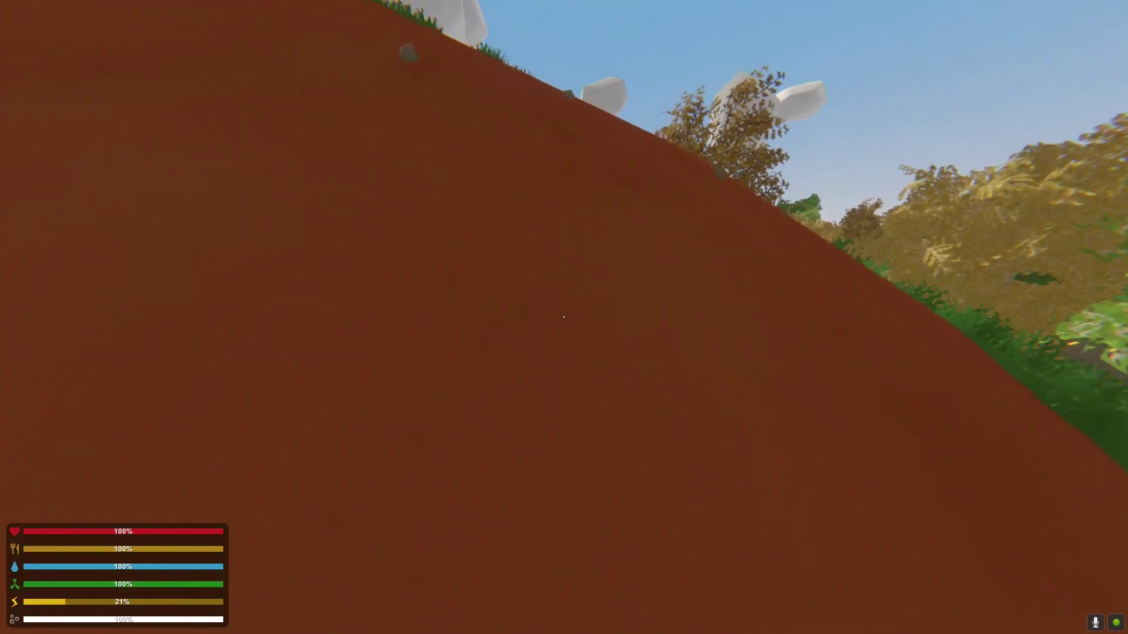
# Climb the grassy hill to the hilltop and look over the town below
pyautogui.press('w')
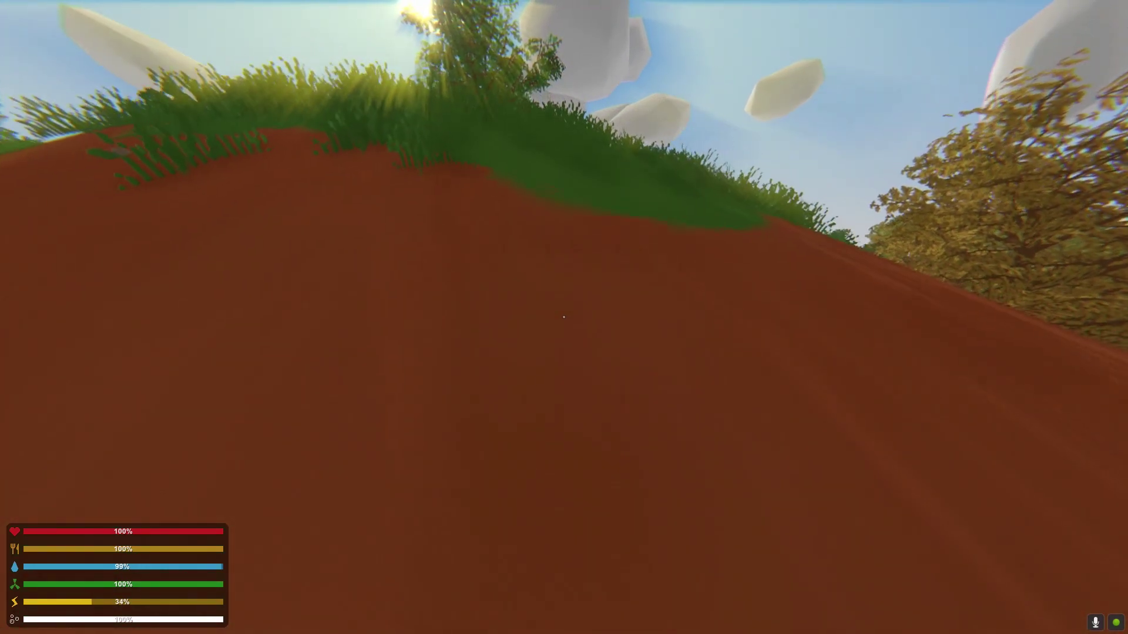
pyautogui.press('w')
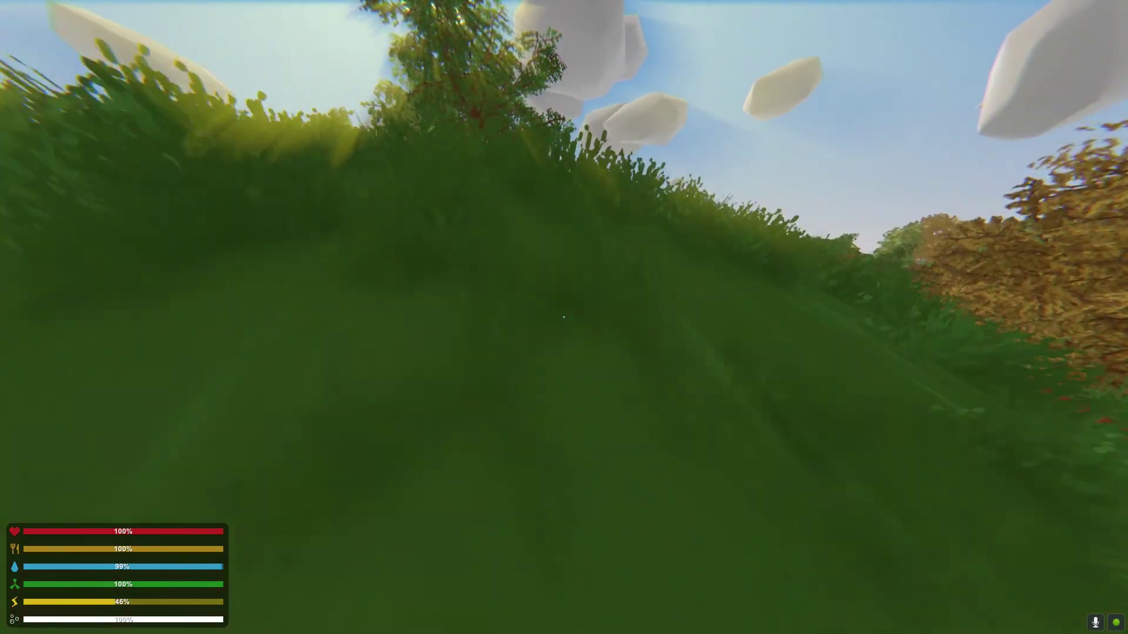
pyautogui.press('w')
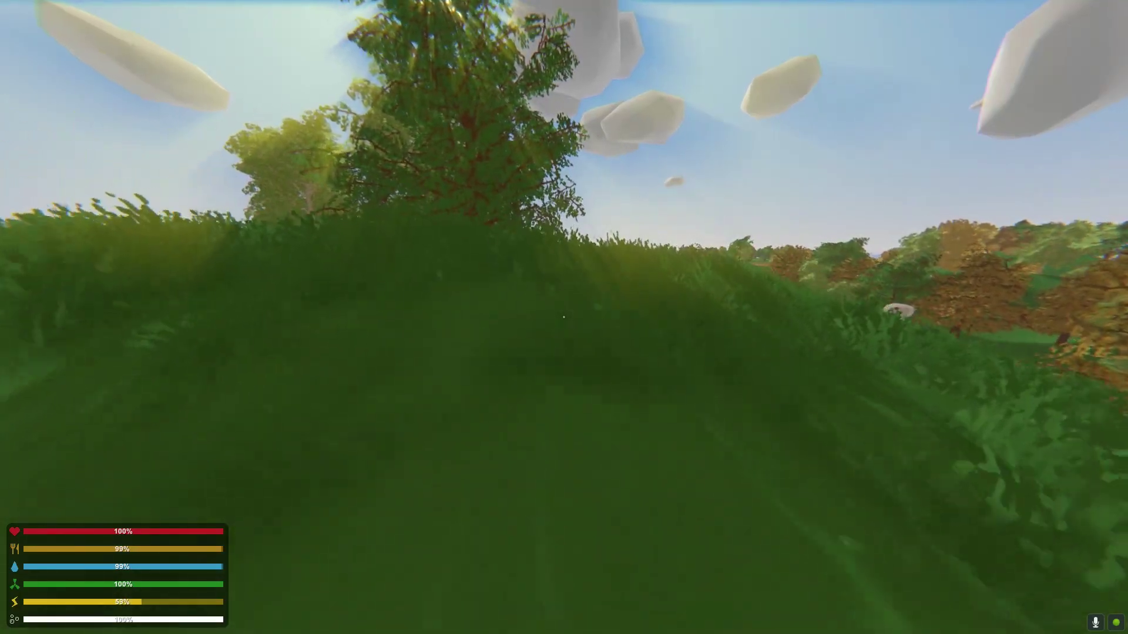
pyautogui.press('w')
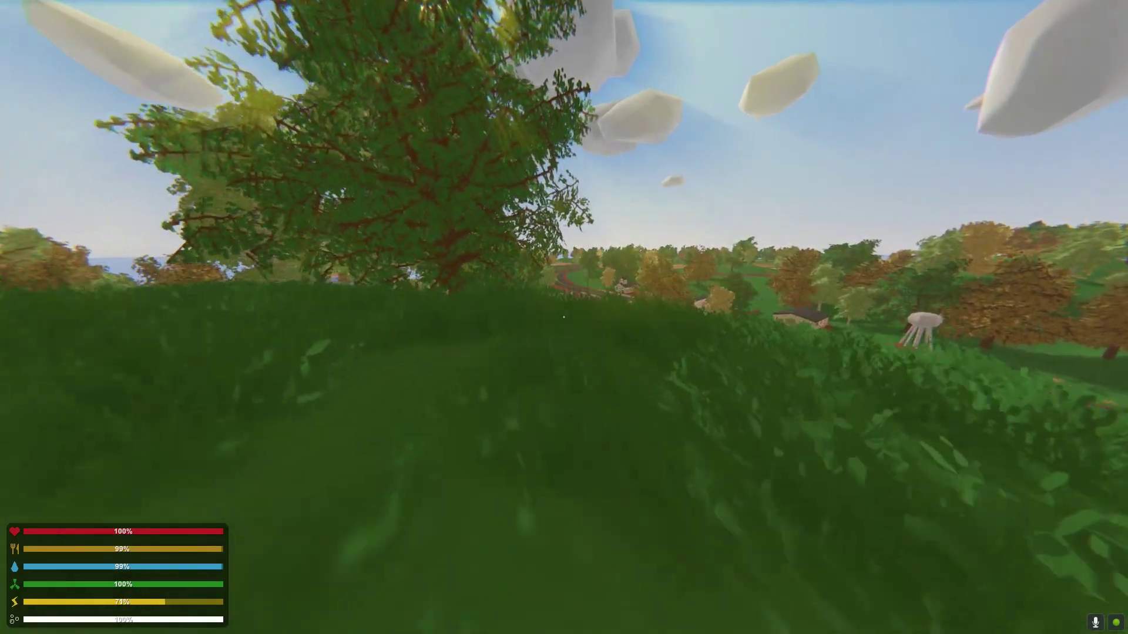
pyautogui.press('w')
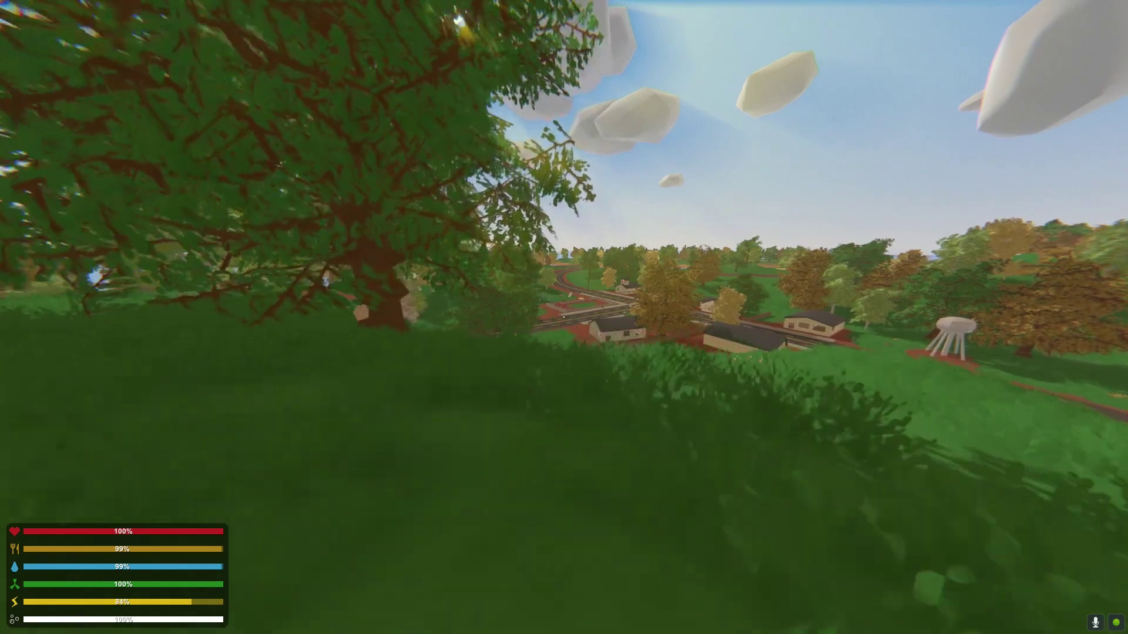
pyautogui.press('w')
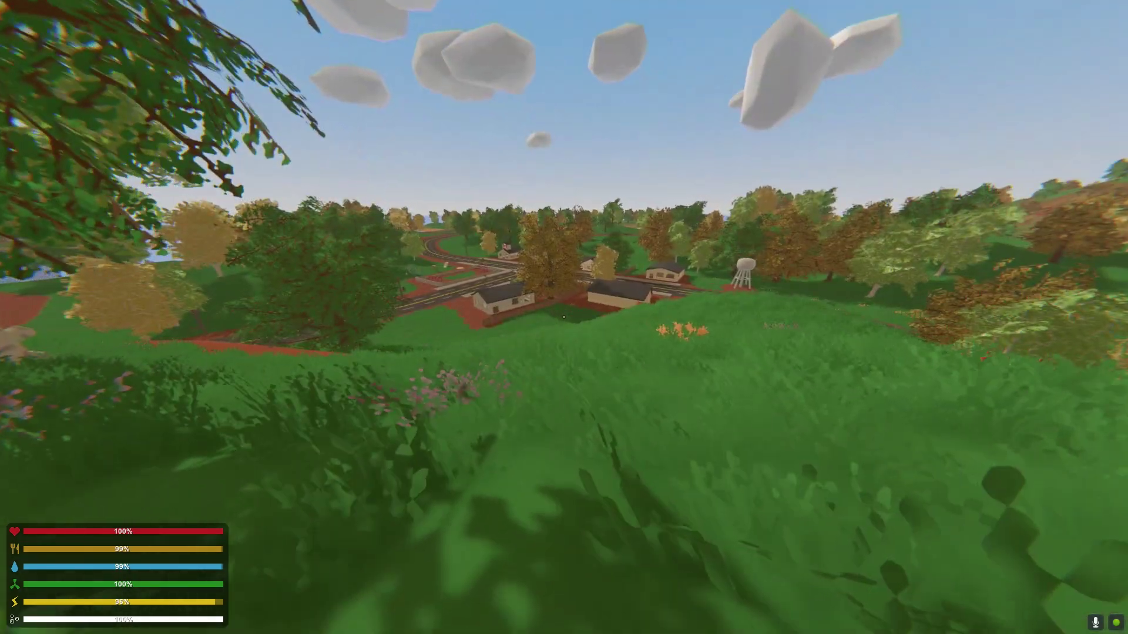
pyautogui.press('w')
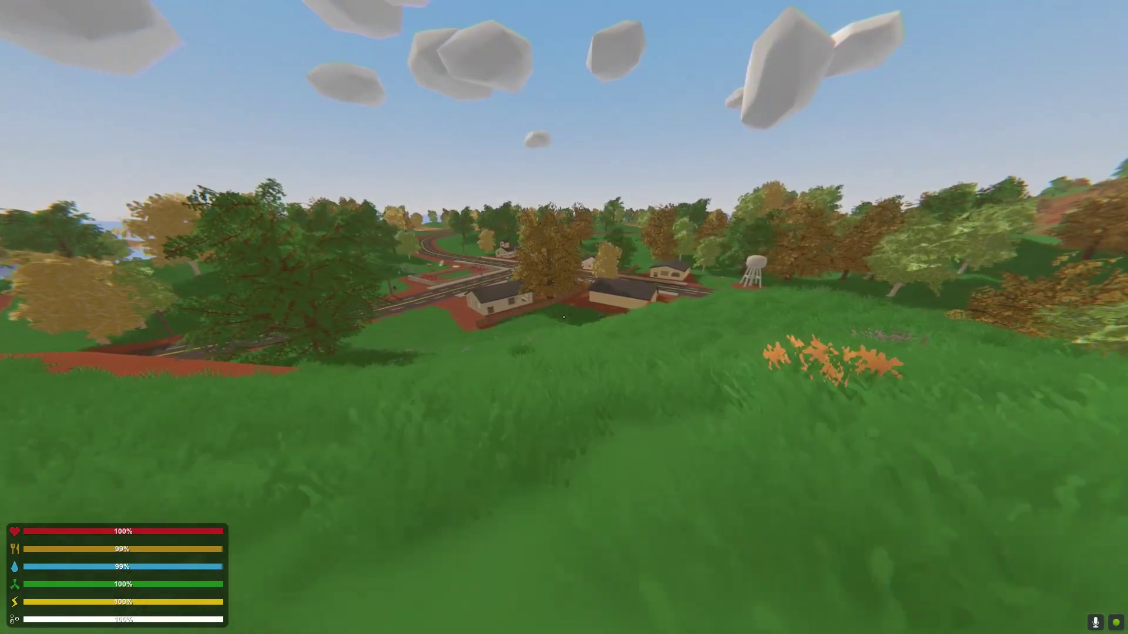
pyautogui.press('w')
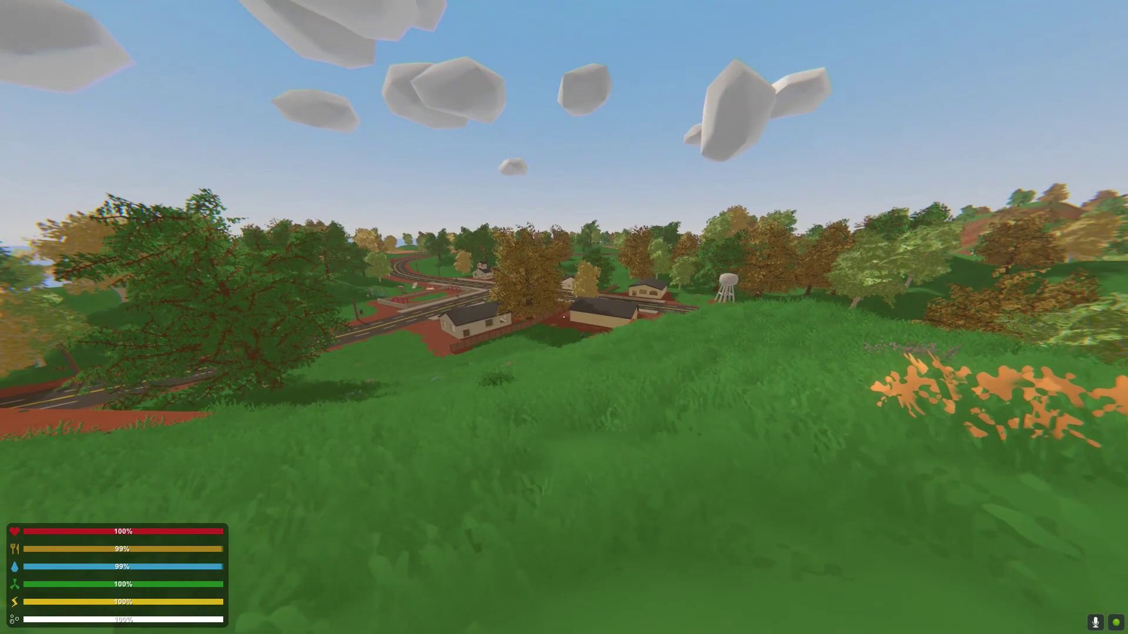